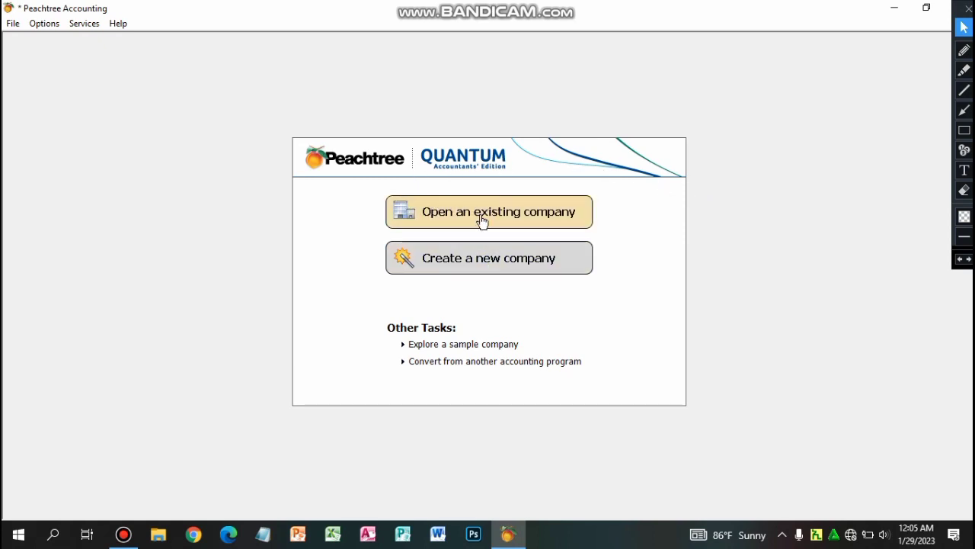
Start creating a new company from the Peachtree start window.
click(963, 130)
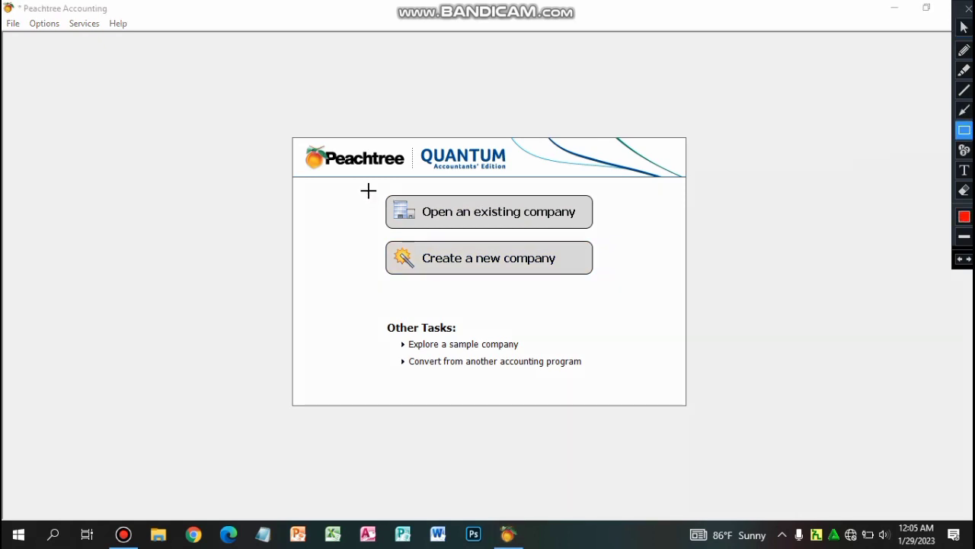
mouse_move(371, 191)
mouse_down()
mouse_move(495, 233)
mouse_move(606, 234)
mouse_up()
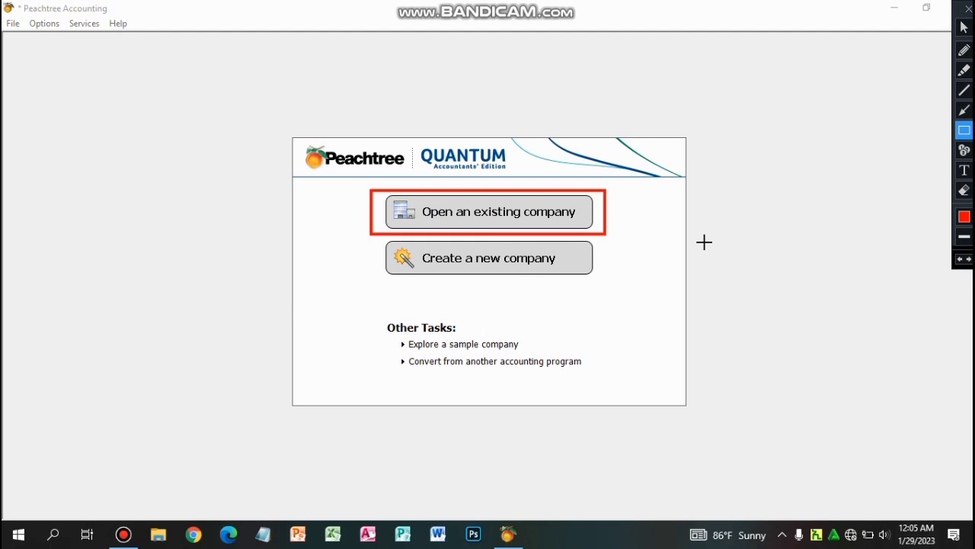
key(ctrl+z)
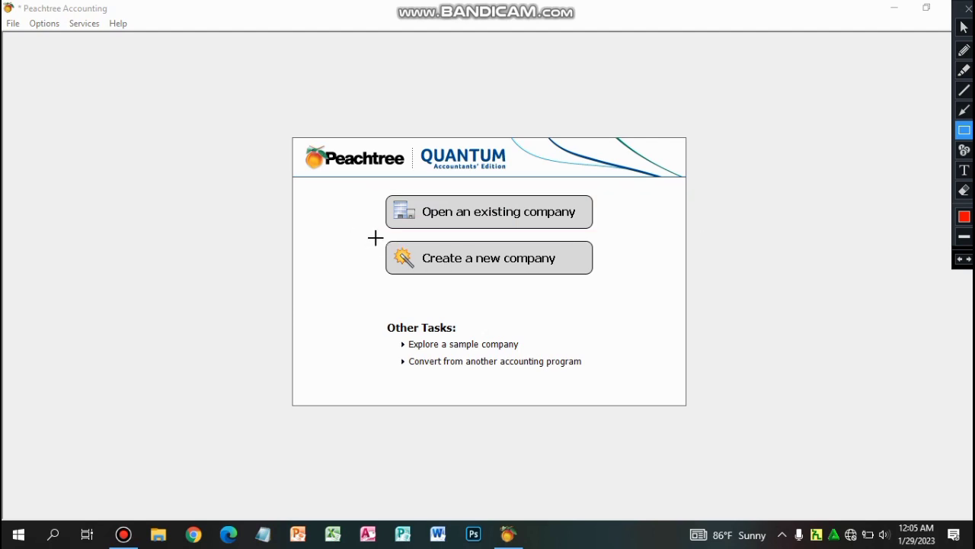
drag(373, 236, 605, 282)
click(964, 27)
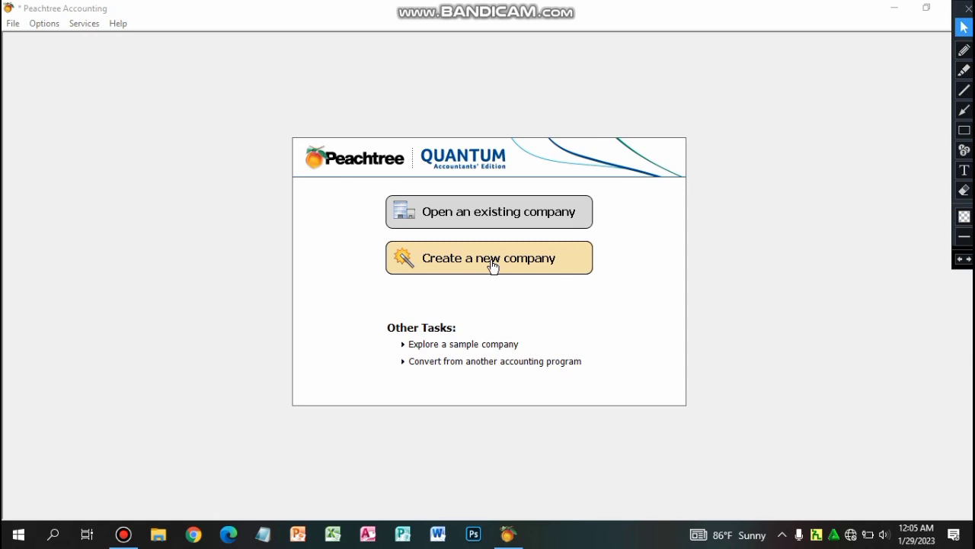
click(492, 265)
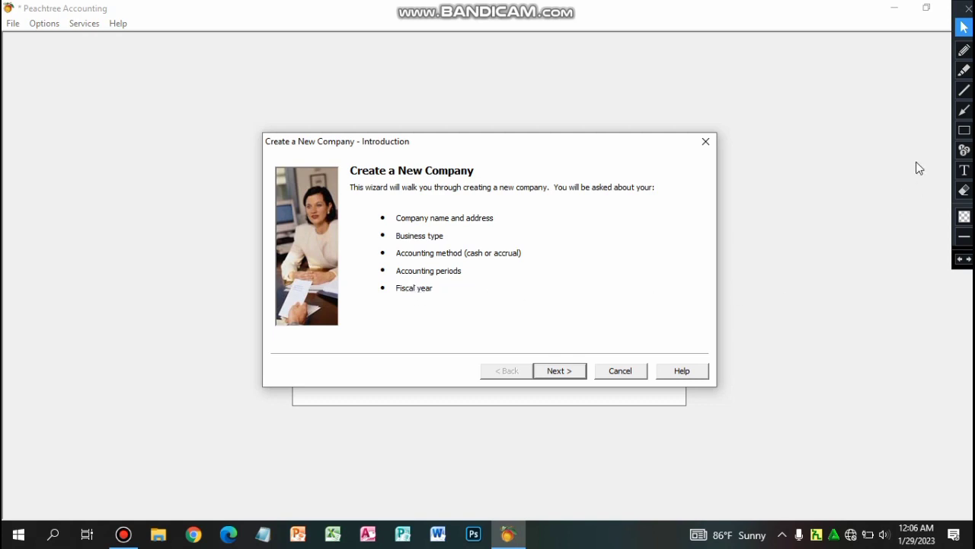
click(965, 131)
drag(366, 202, 406, 264)
drag(464, 306, 553, 306)
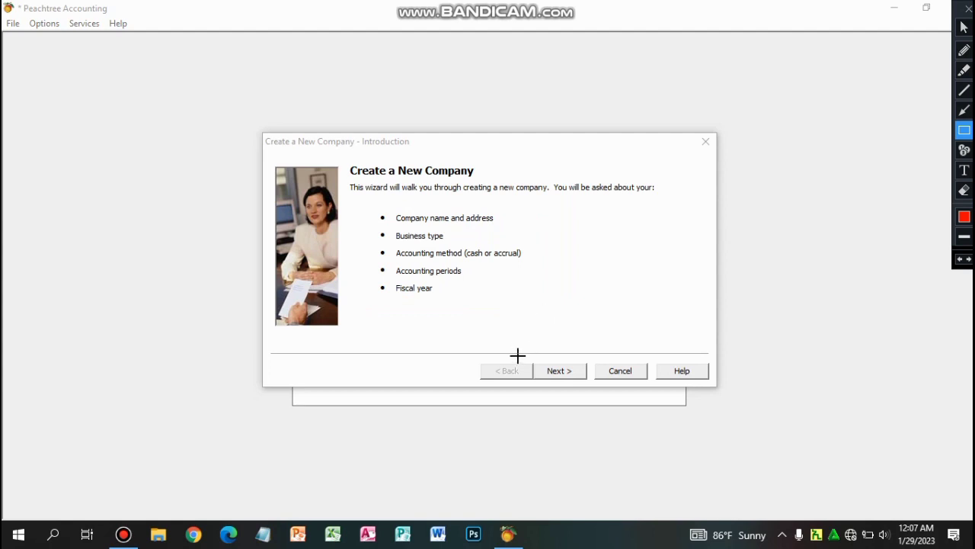
drag(526, 360, 593, 387)
click(964, 27)
Pass the Introduction, keep Peachtree Premium Accounting 2010, and place the cursor in Company Name.
click(559, 372)
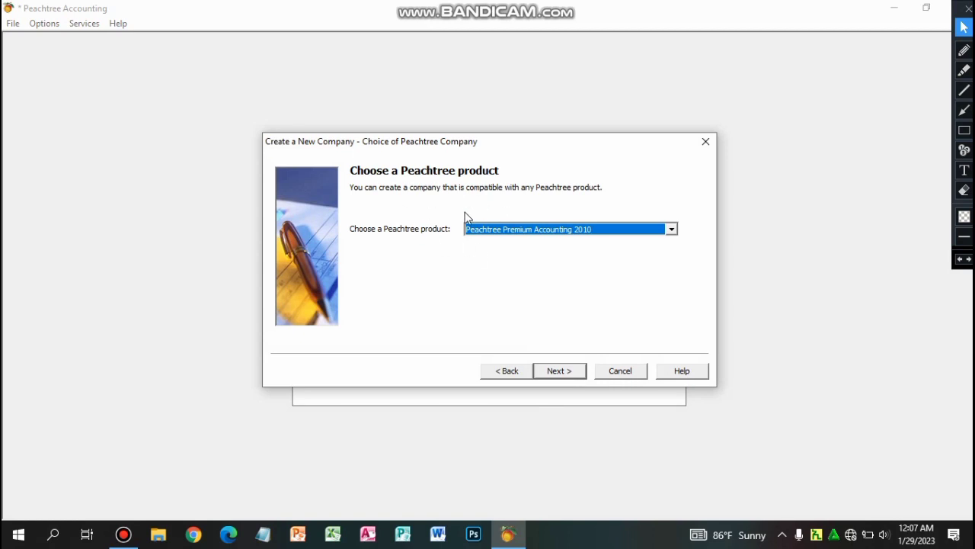
click(559, 372)
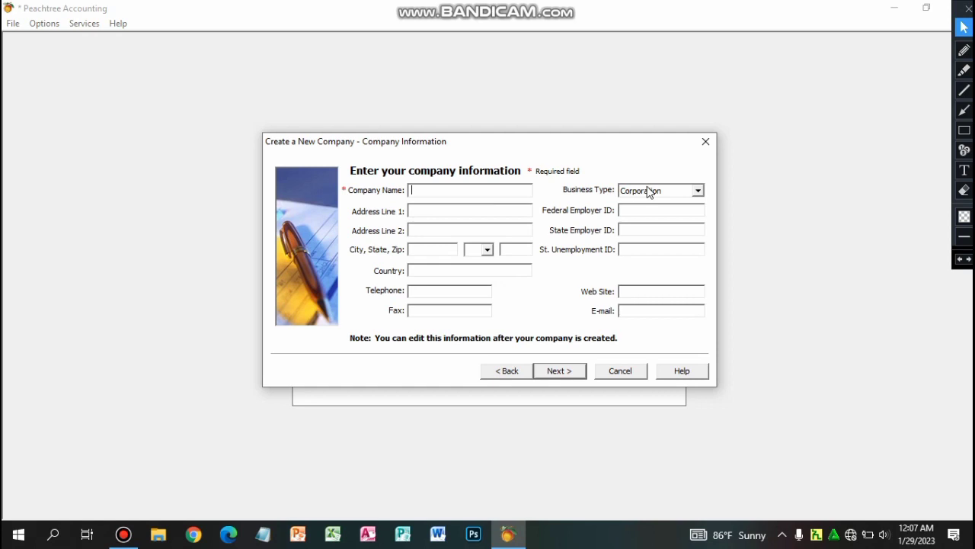
click(432, 193)
click(964, 131)
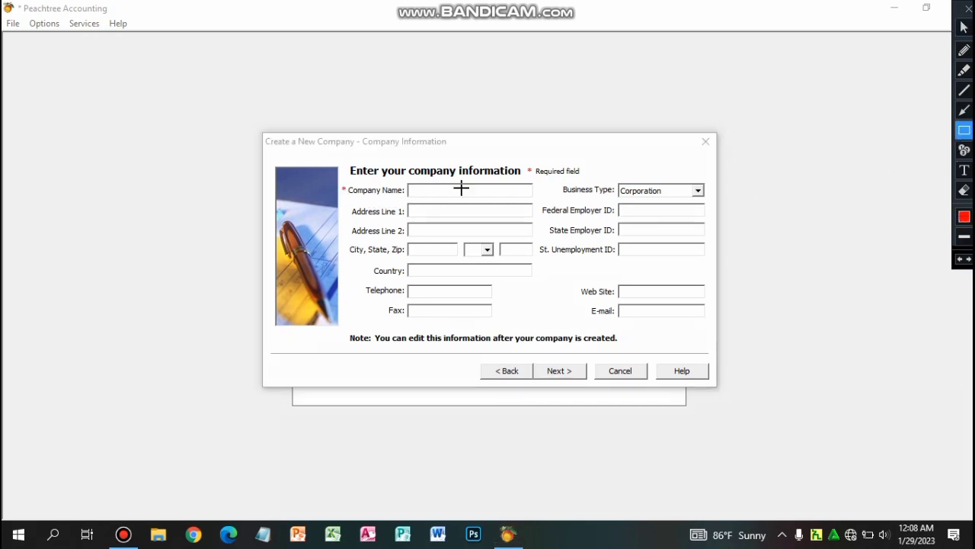
drag(339, 182, 348, 193)
mouse_move(523, 162)
mouse_down()
mouse_move(532, 175)
mouse_move(586, 180)
mouse_up()
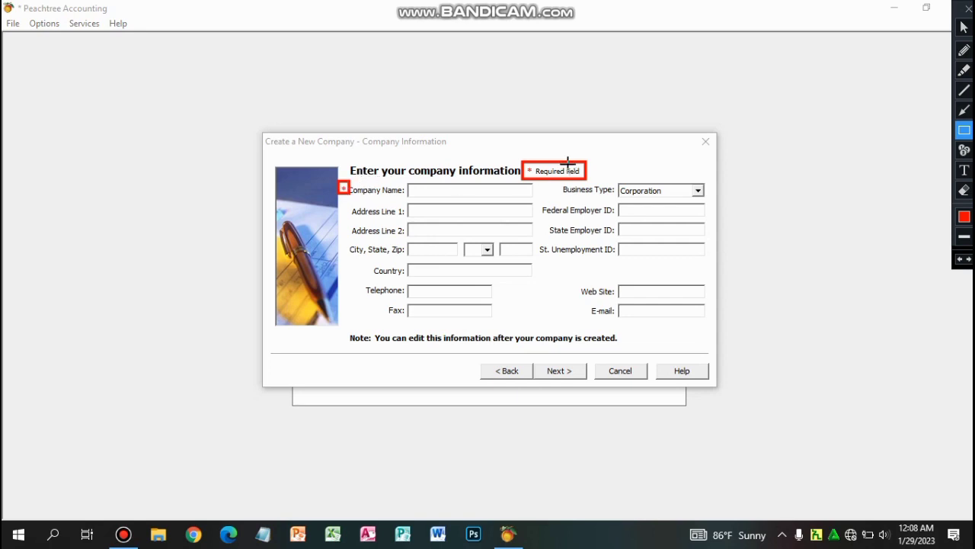
click(963, 29)
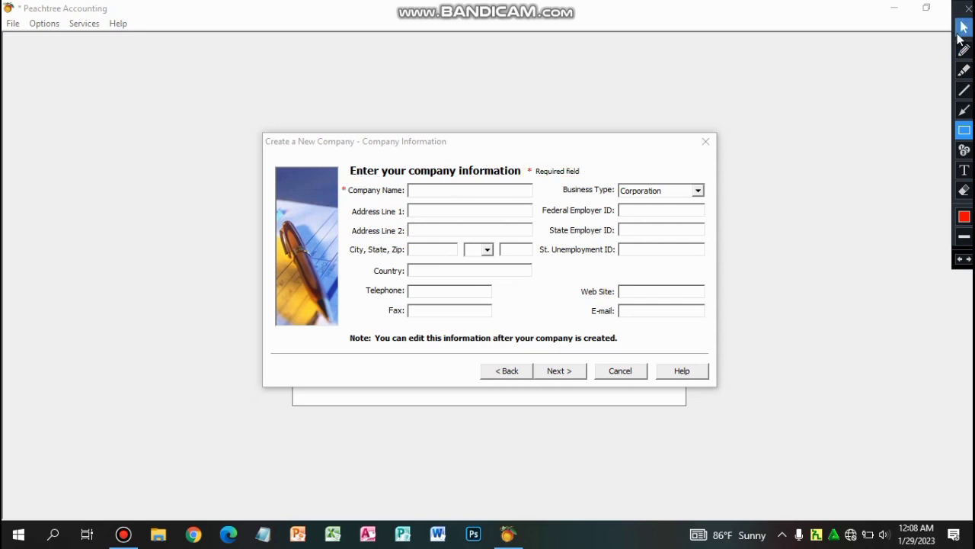
click(420, 191)
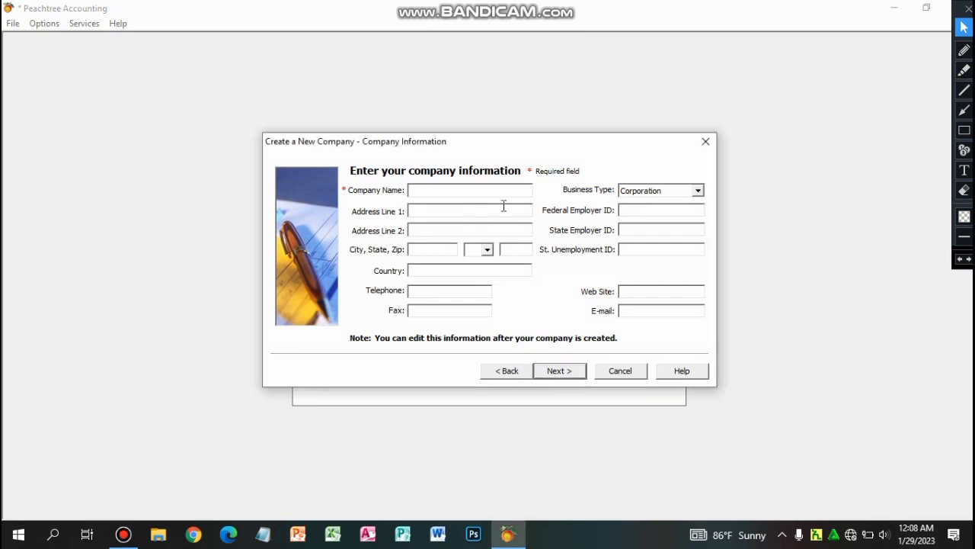
Enter company name FJ PLC and both street address lines.
text(FJ PLC)
click(419, 211)
text(Megeangna)
click(418, 231)
text(ker)
key(BackSpace)
key(BackSpace)
key(BackSpace)
text(Qera)
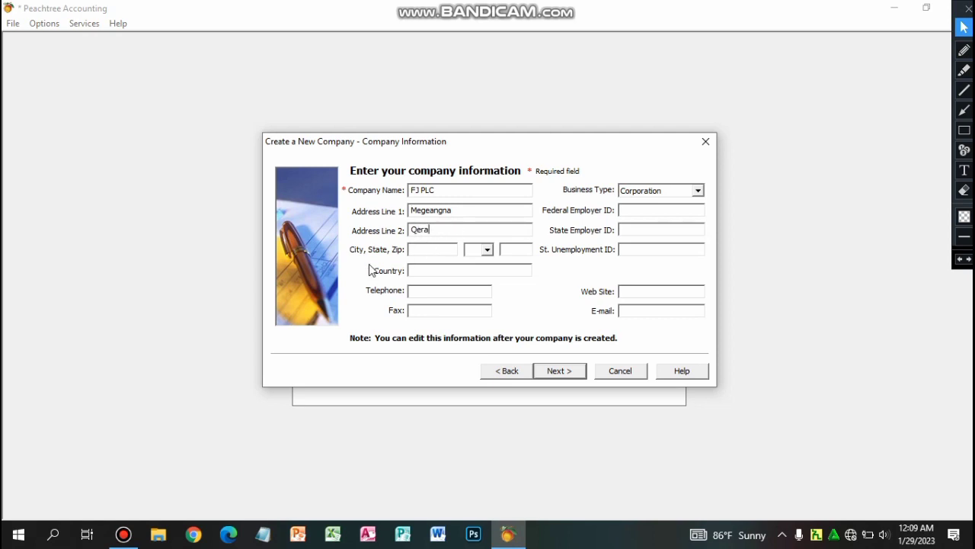
Fill in city Addis Ababa, country Ethiopia, and the telephone and fax numbers.
click(420, 251)
text(Addis Ababa)
click(418, 271)
text(Ethiopia)
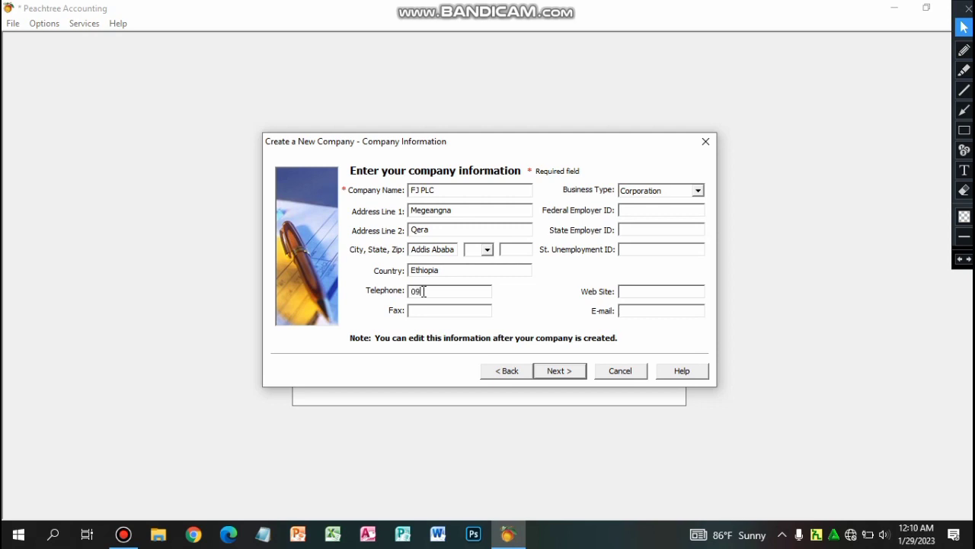
text(00000)
Keep Corporation selected in the Business Type list.
click(699, 192)
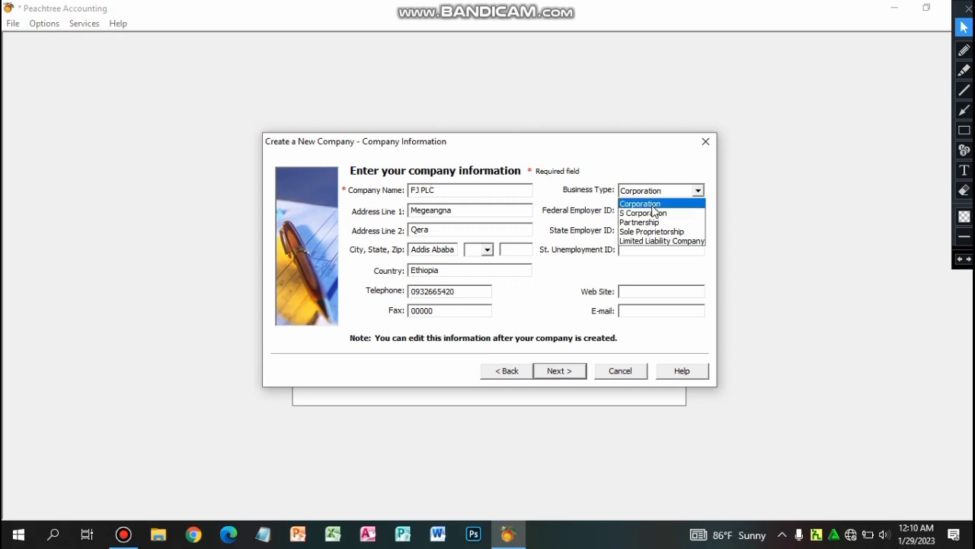
click(652, 204)
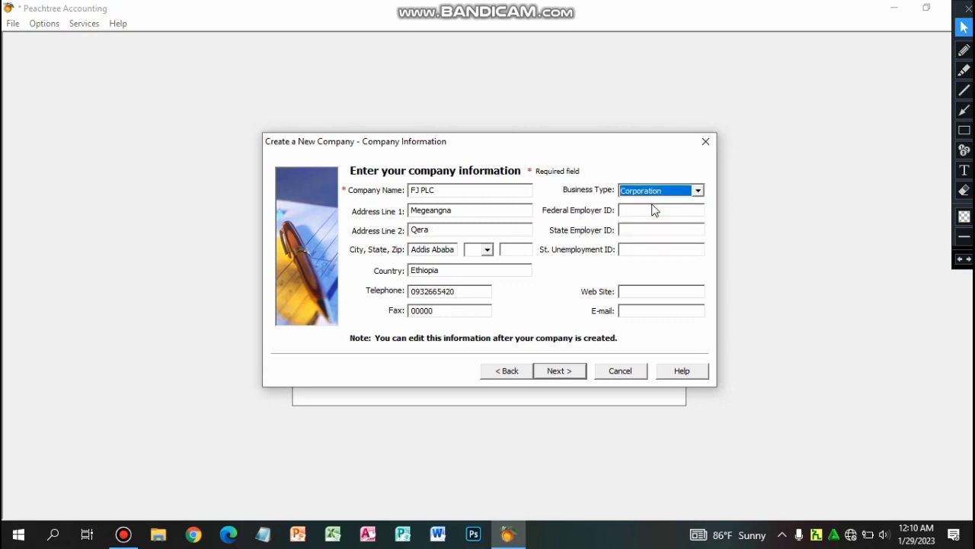
click(698, 190)
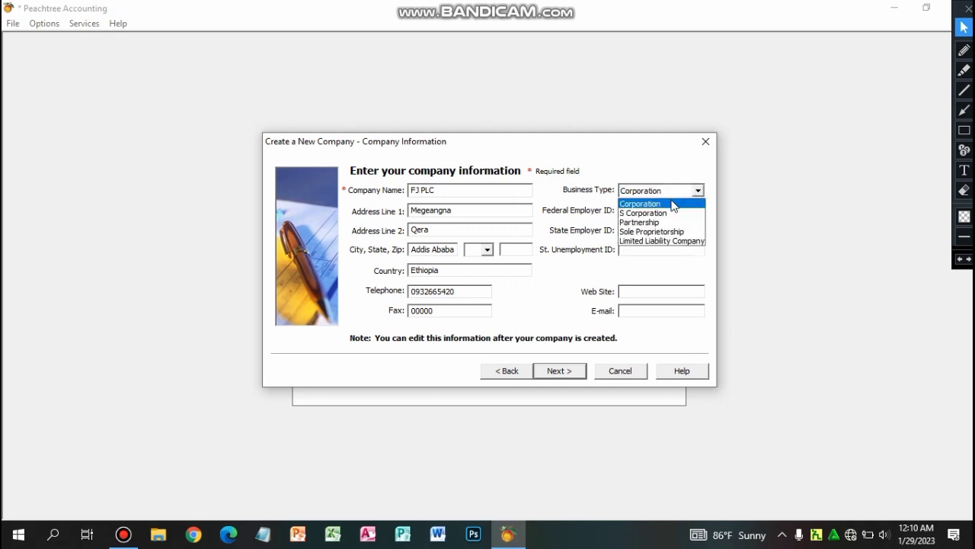
click(698, 190)
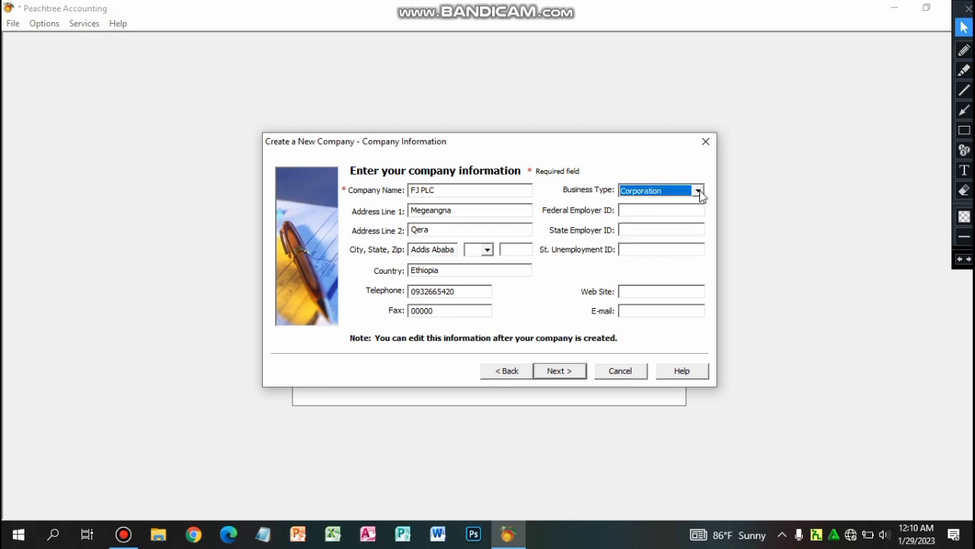
click(653, 210)
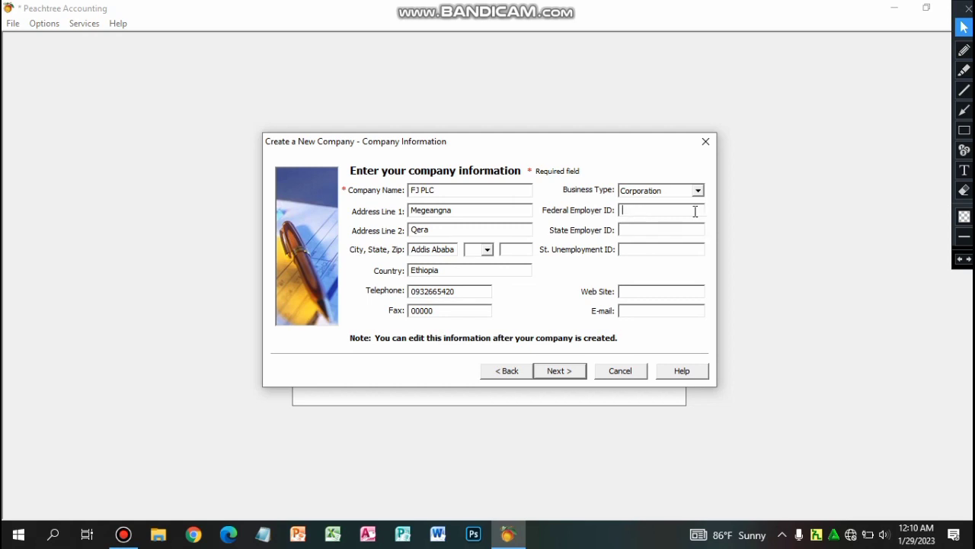
text(152)
text(65)
text(www.fj.org)
click(637, 310)
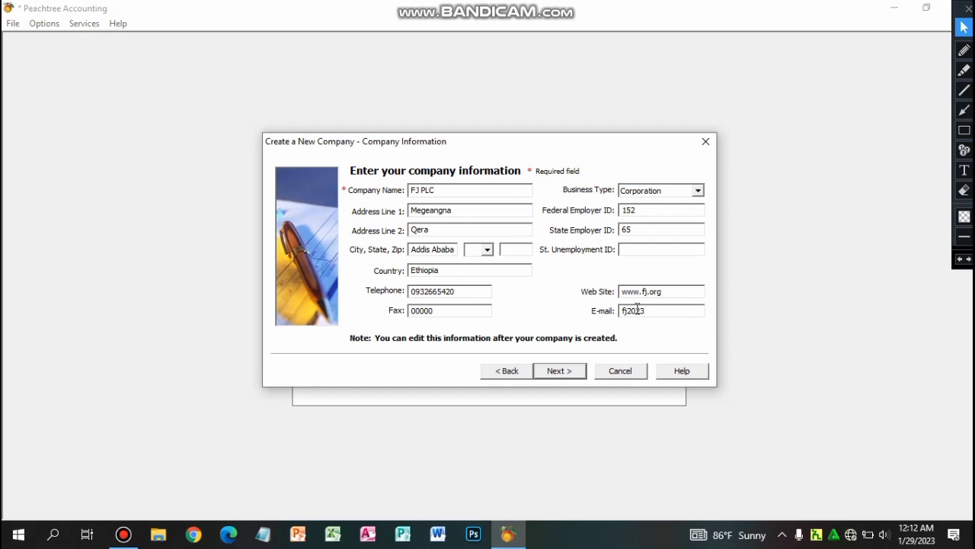
Advance to the creation-method page and try the build-your-own and consolidate options.
click(964, 131)
mouse_move(529, 360)
mouse_down()
mouse_move(553, 381)
mouse_move(595, 386)
mouse_up()
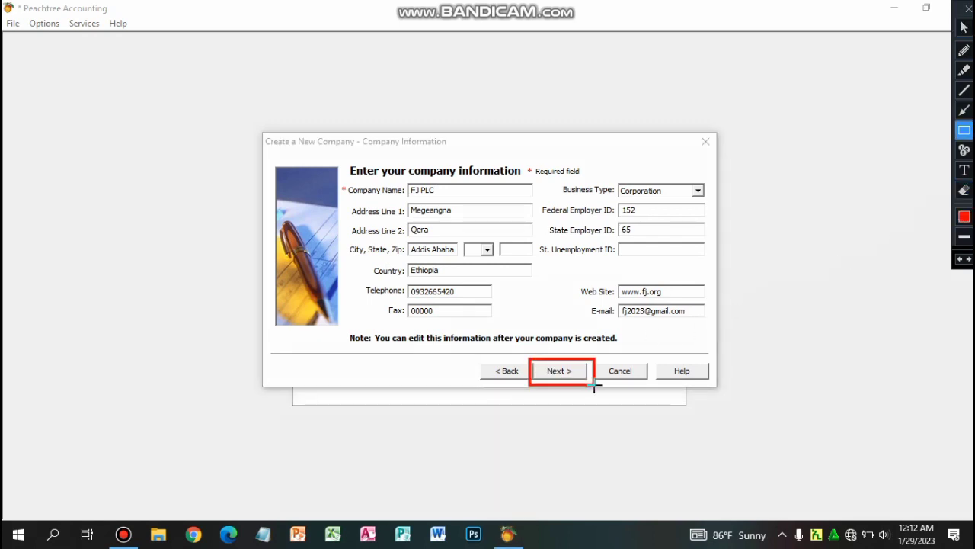
click(964, 28)
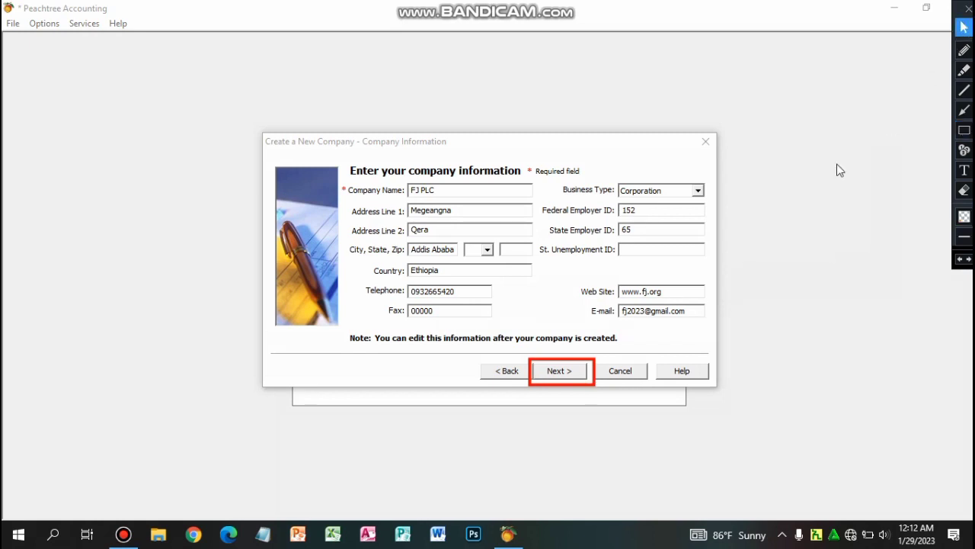
click(550, 372)
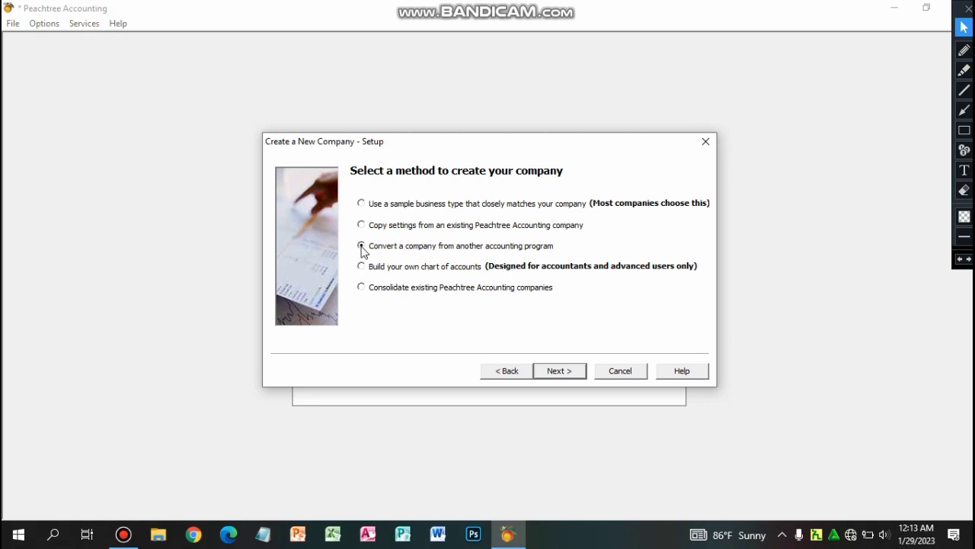
click(373, 269)
click(364, 290)
Select 'Use a sample business type that closely matches your company'.
click(361, 203)
click(964, 111)
drag(323, 221, 360, 203)
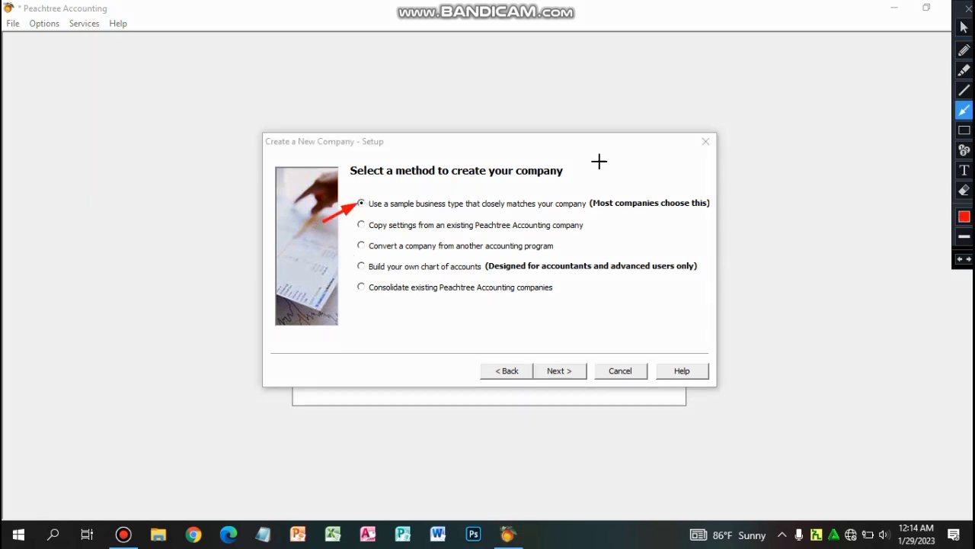
click(963, 29)
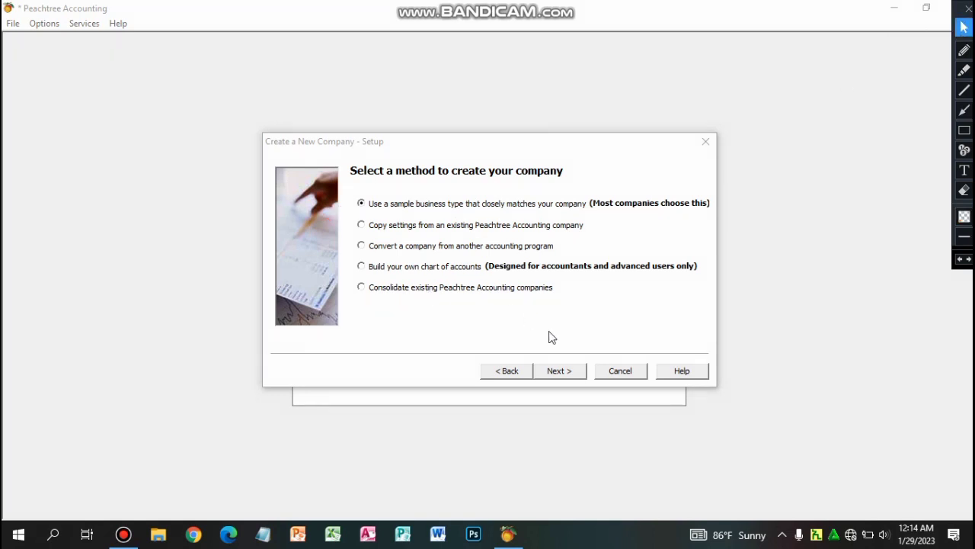
click(559, 371)
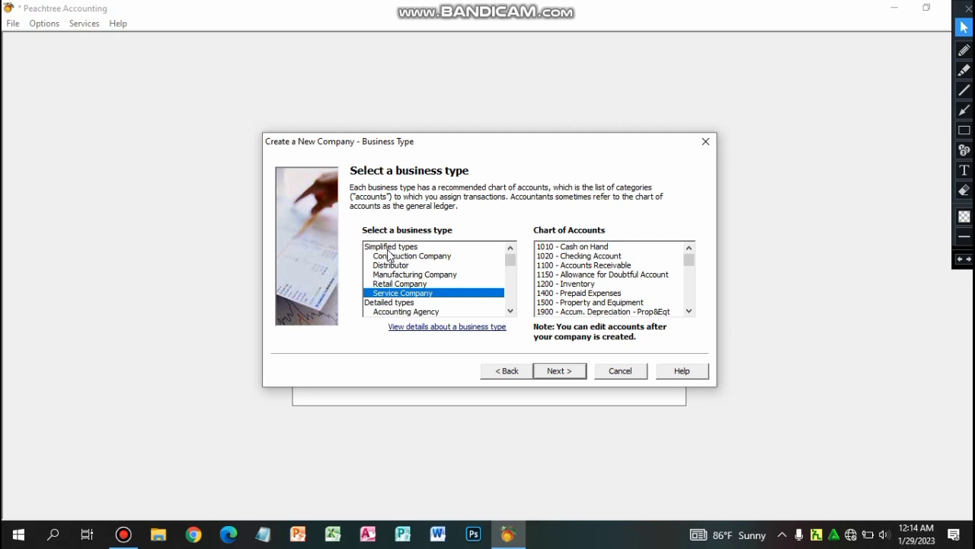
click(389, 247)
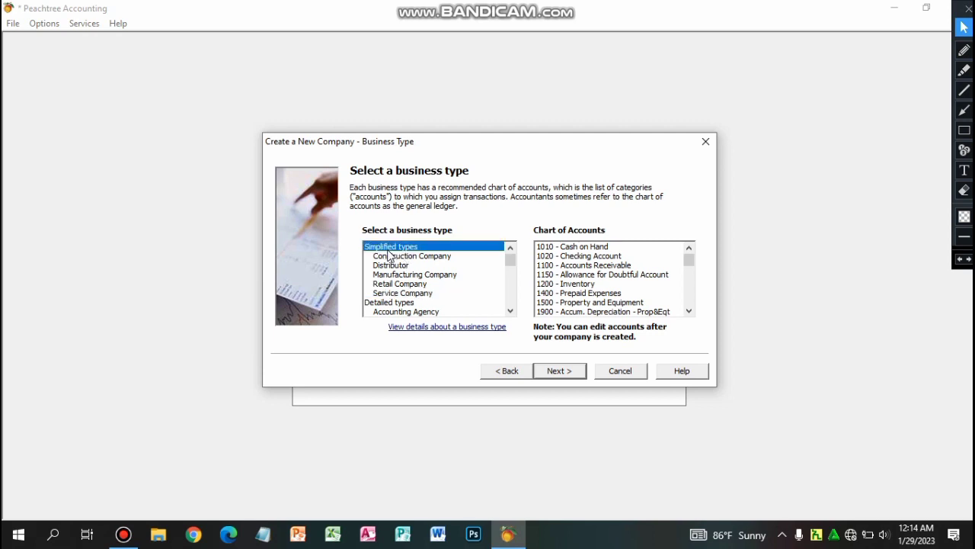
click(403, 303)
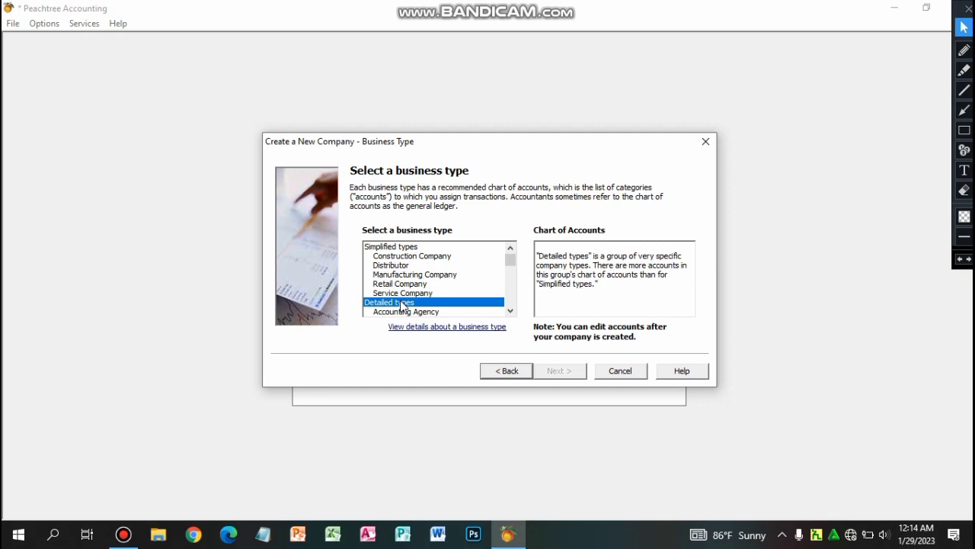
click(403, 251)
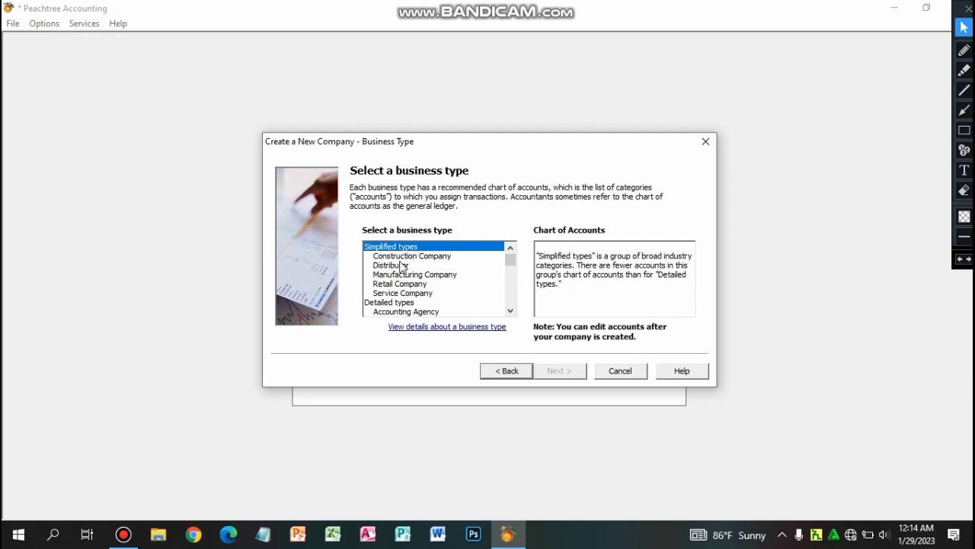
click(123, 534)
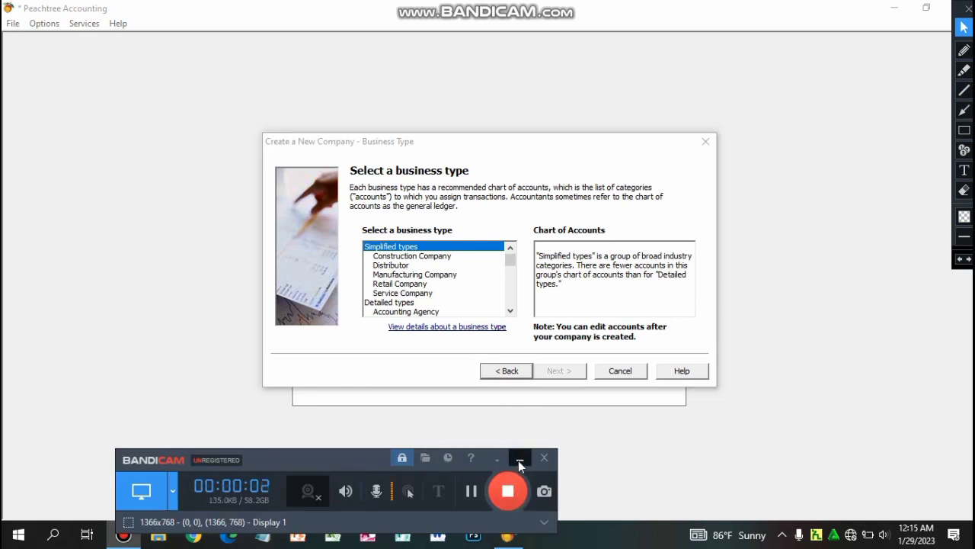
click(518, 461)
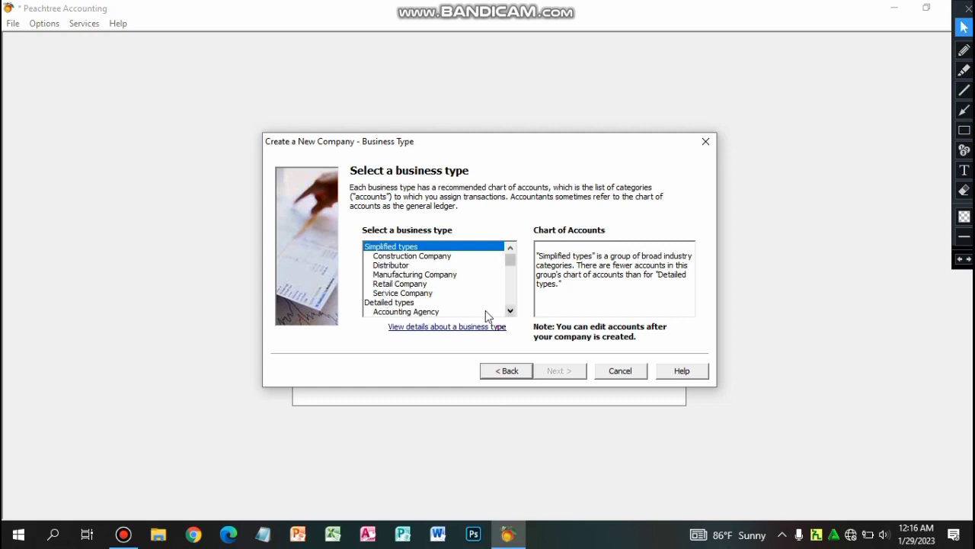
click(510, 310)
click(510, 311)
click(509, 310)
click(511, 250)
click(511, 252)
click(510, 251)
click(511, 251)
click(511, 252)
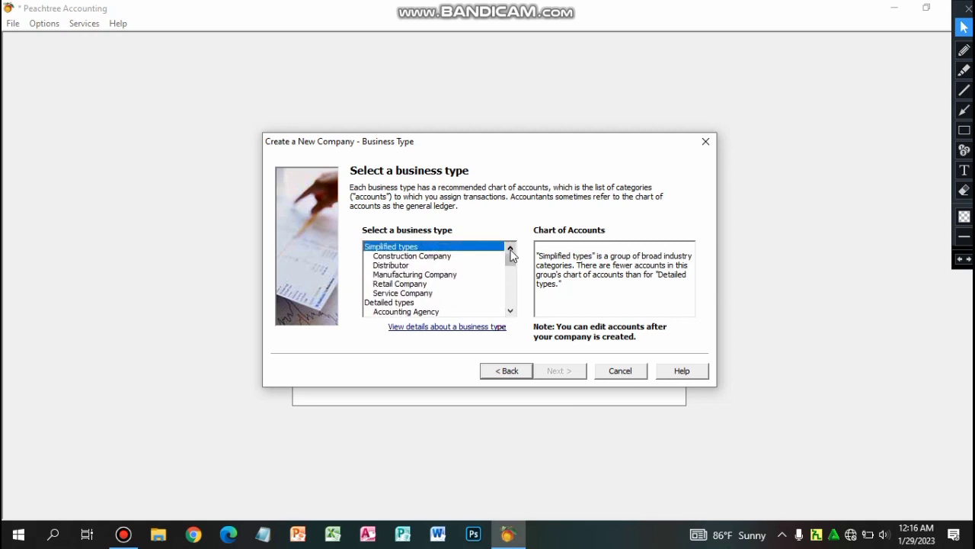
Pick Construction Company under Simplified types and advance to the accounting method.
click(445, 259)
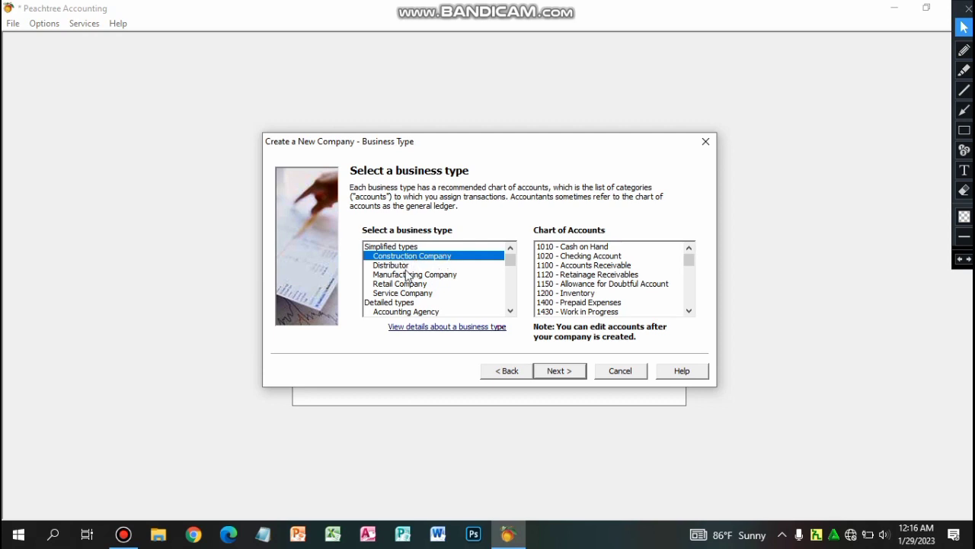
click(964, 110)
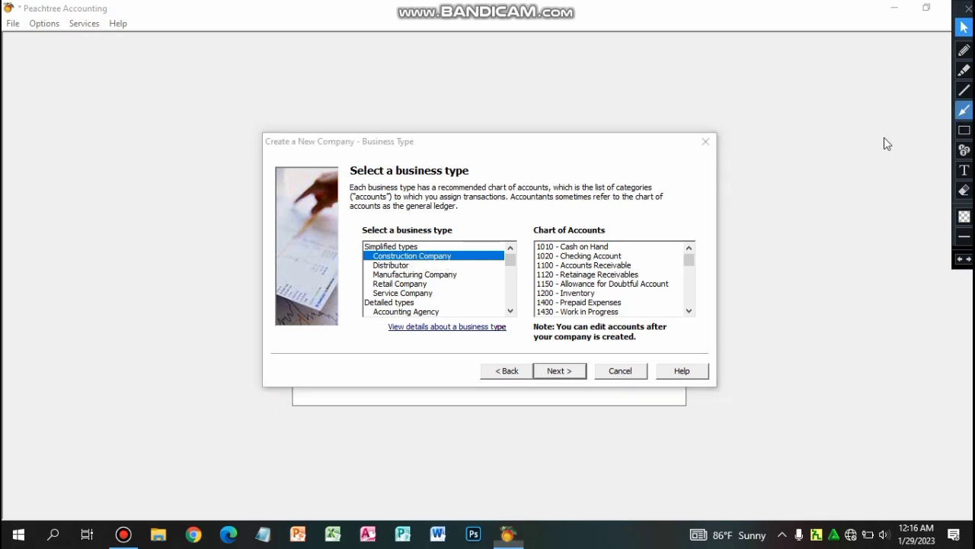
drag(347, 275, 364, 259)
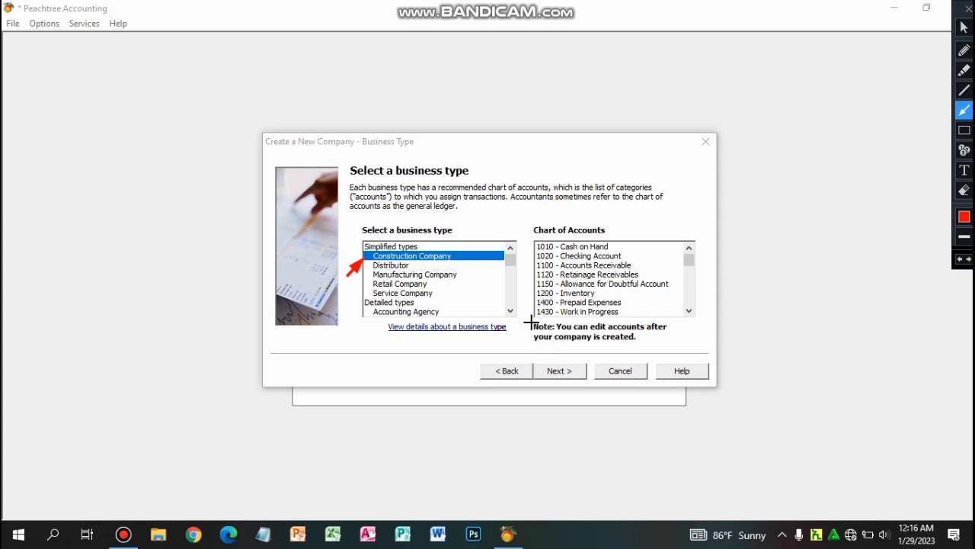
mouse_move(526, 323)
mouse_down()
mouse_move(547, 341)
mouse_move(542, 326)
mouse_move(511, 333)
mouse_move(531, 331)
mouse_up()
key(ctrl+z)
click(963, 30)
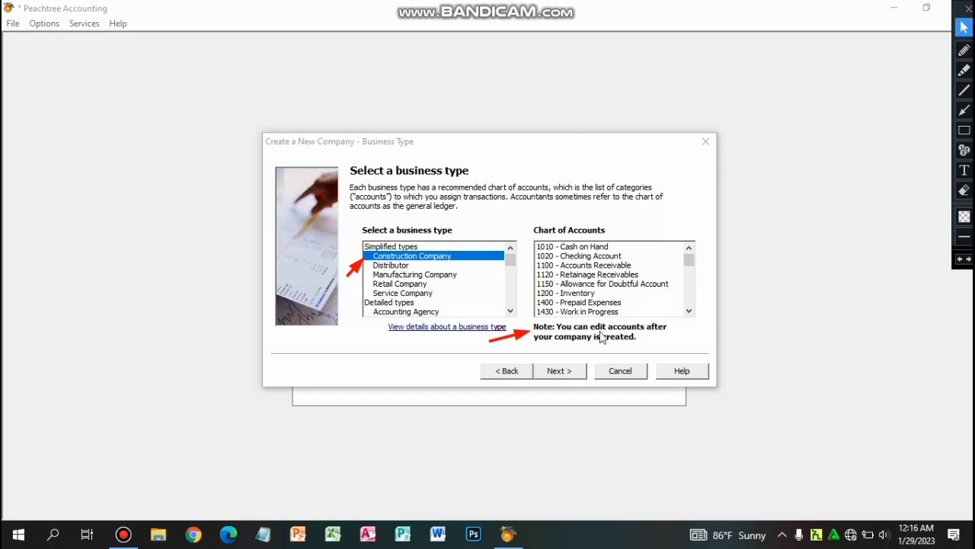
click(563, 374)
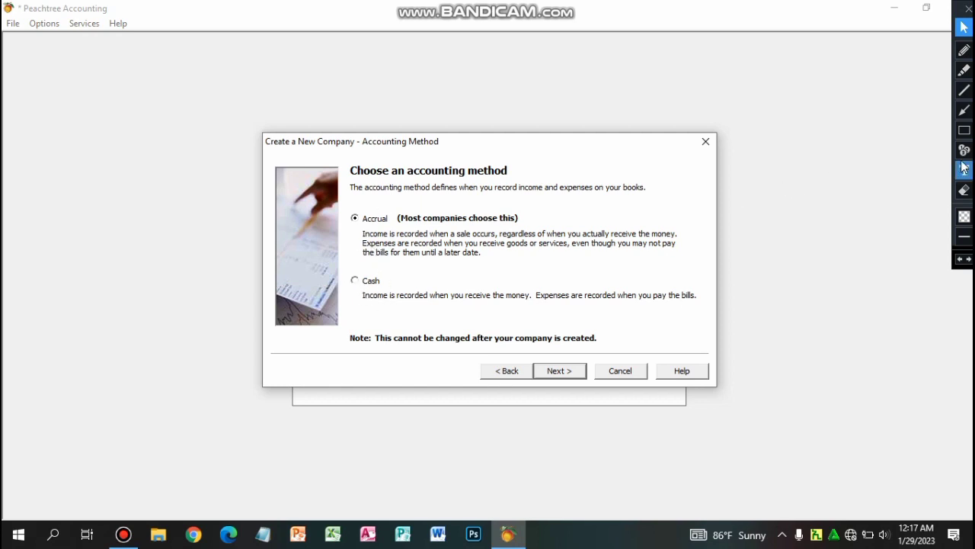
click(963, 110)
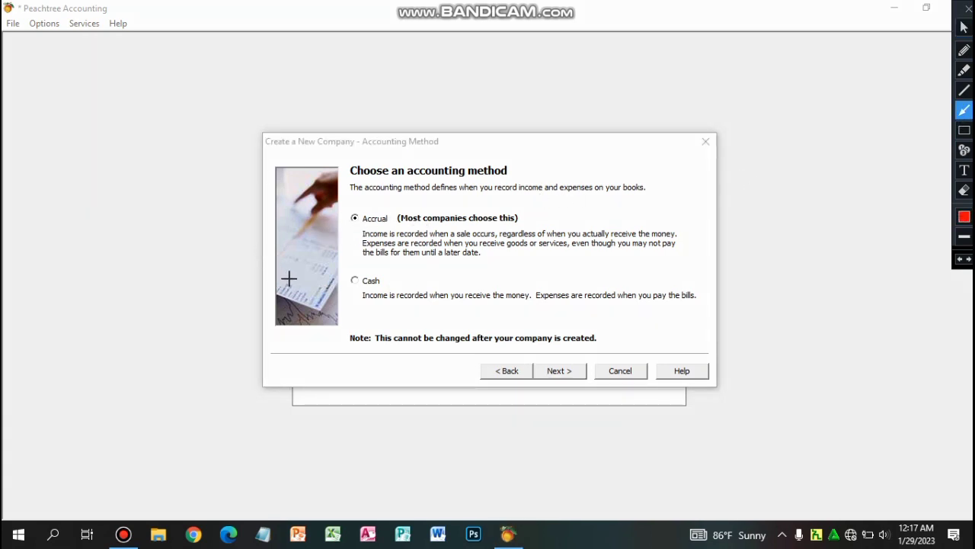
drag(288, 278, 350, 220)
mouse_move(340, 326)
mouse_down()
mouse_move(358, 330)
mouse_move(352, 342)
mouse_up()
key(ctrl+z)
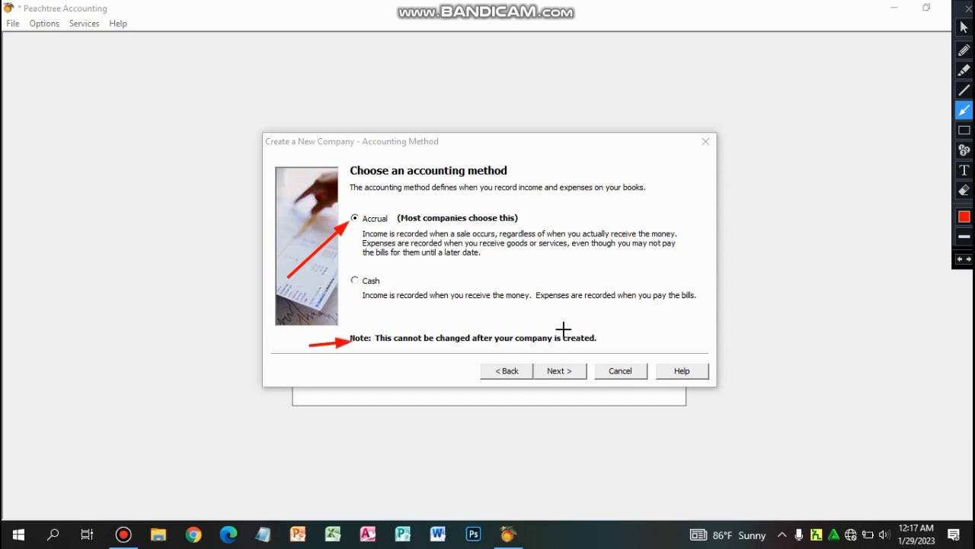
click(964, 27)
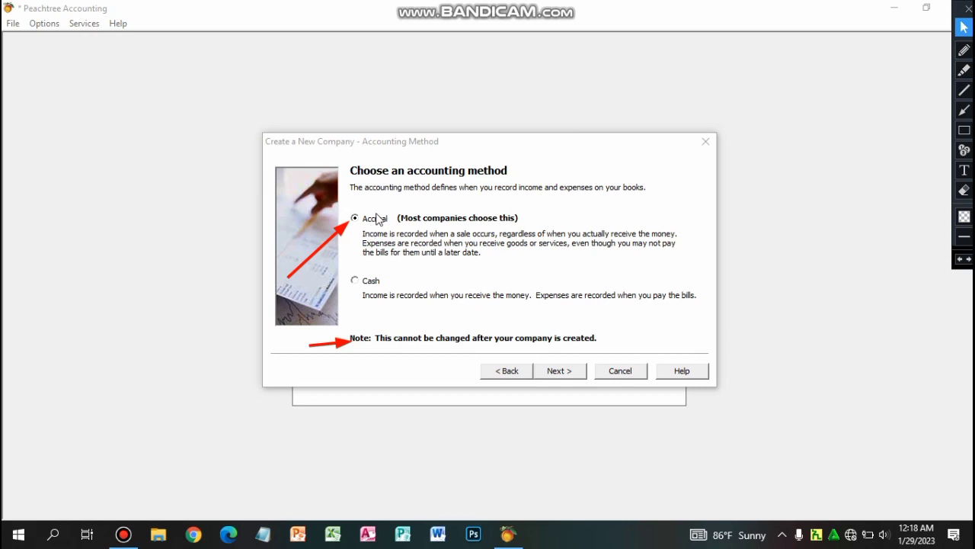
Leave Accrual selected and go on to the Posting Method page.
click(571, 375)
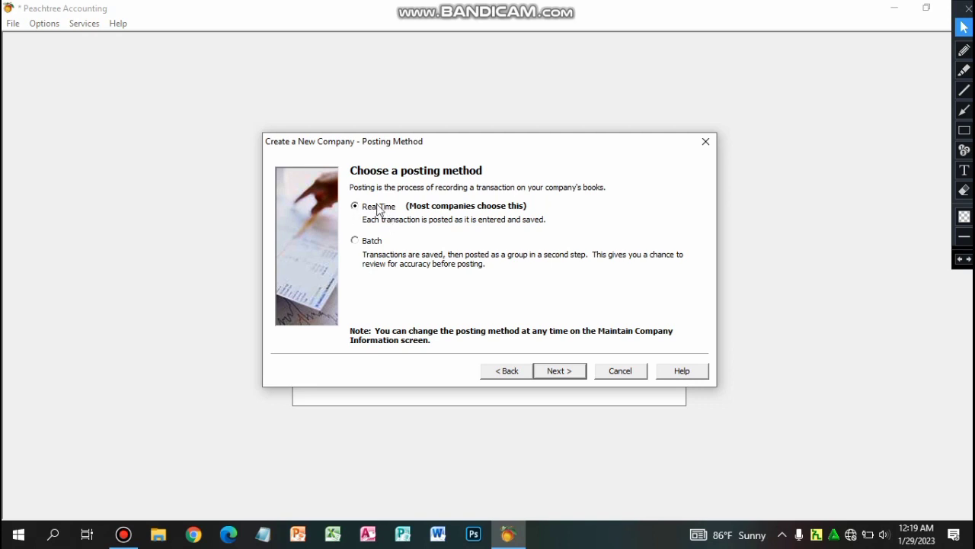
click(964, 111)
drag(297, 240, 351, 209)
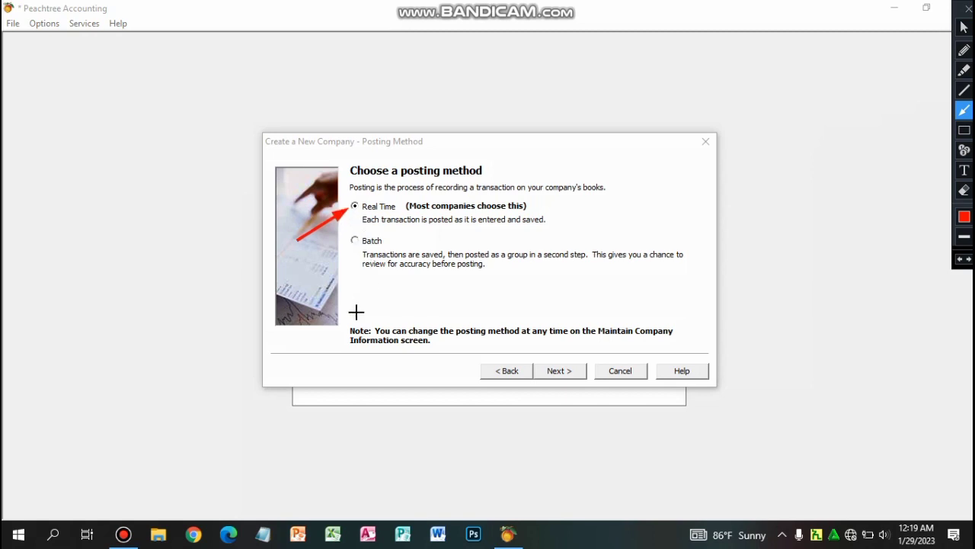
drag(278, 341, 343, 340)
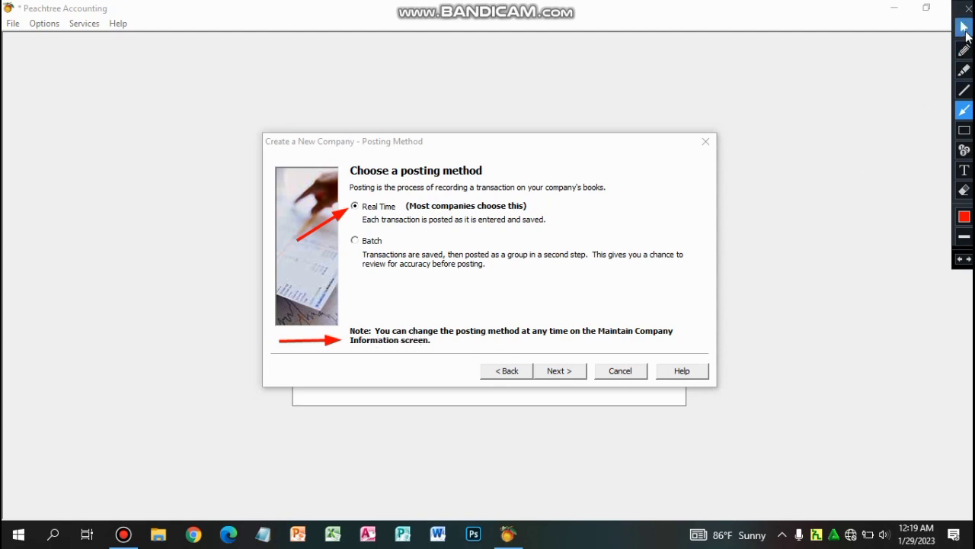
click(964, 29)
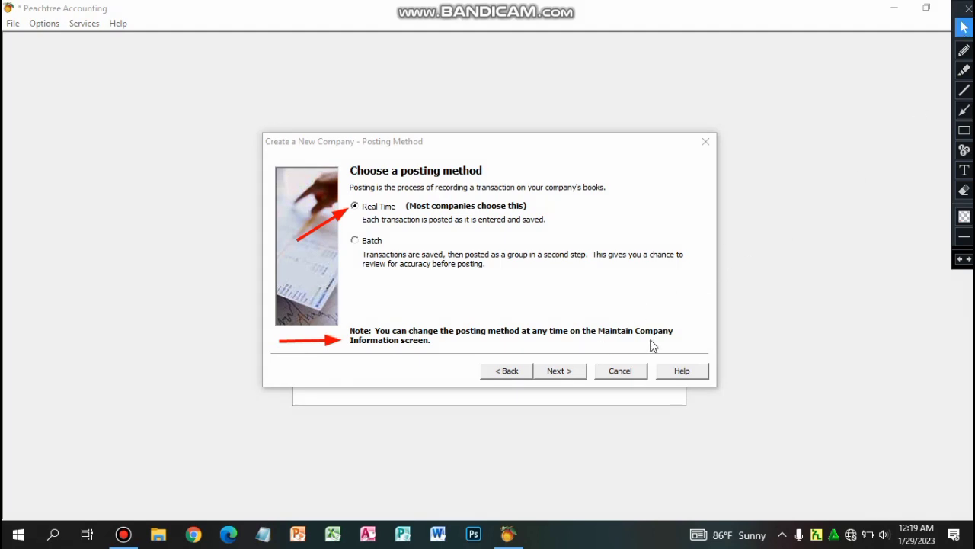
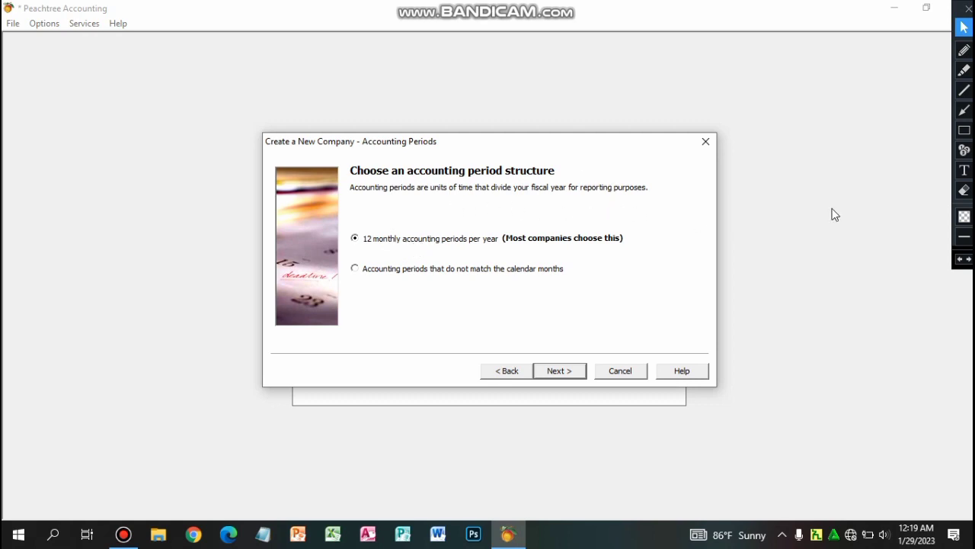
Bring the new-company wizard to the Accounting Periods page with 12 monthly periods selected.
click(963, 110)
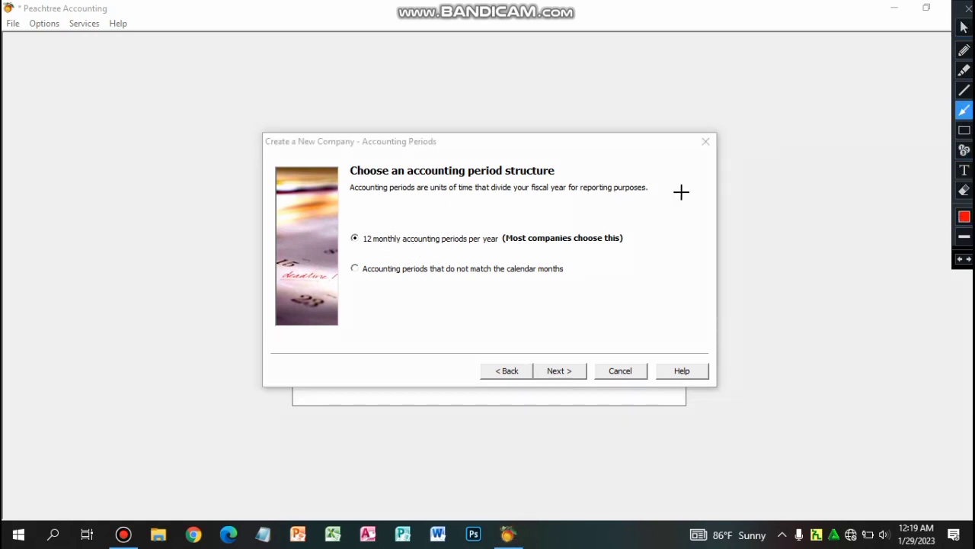
Keep '12 monthly accounting periods per year' and continue to the fiscal year page.
drag(585, 222, 606, 195)
click(964, 28)
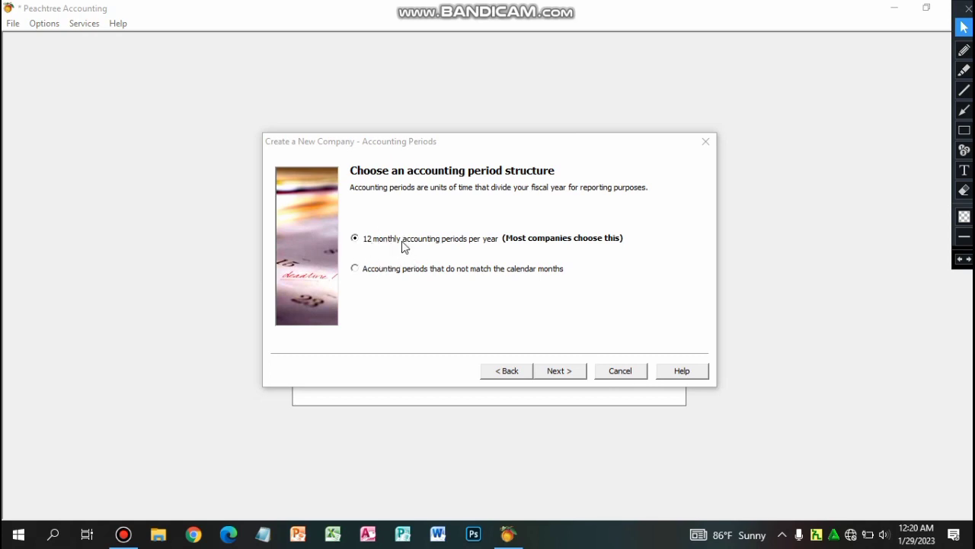
click(964, 110)
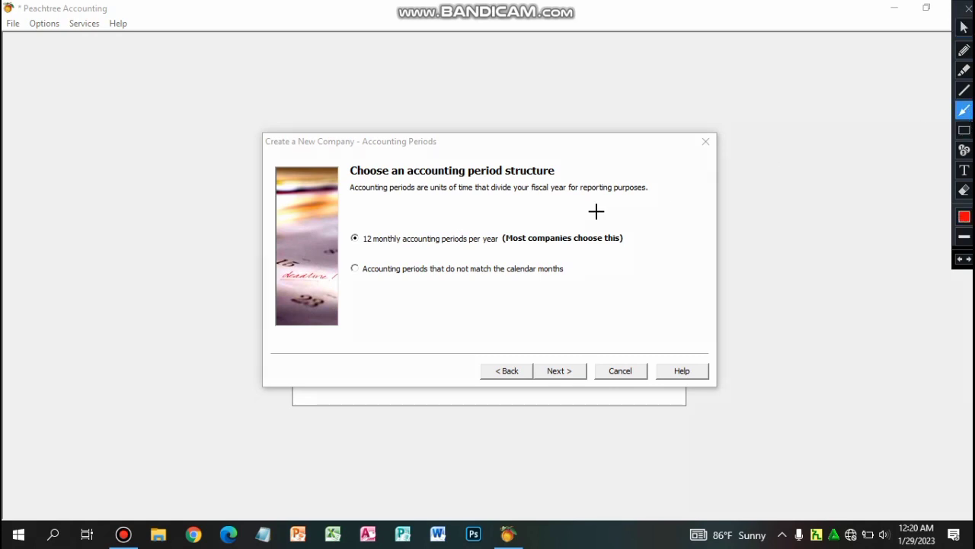
drag(298, 275, 354, 239)
key(ctrl+z)
click(964, 27)
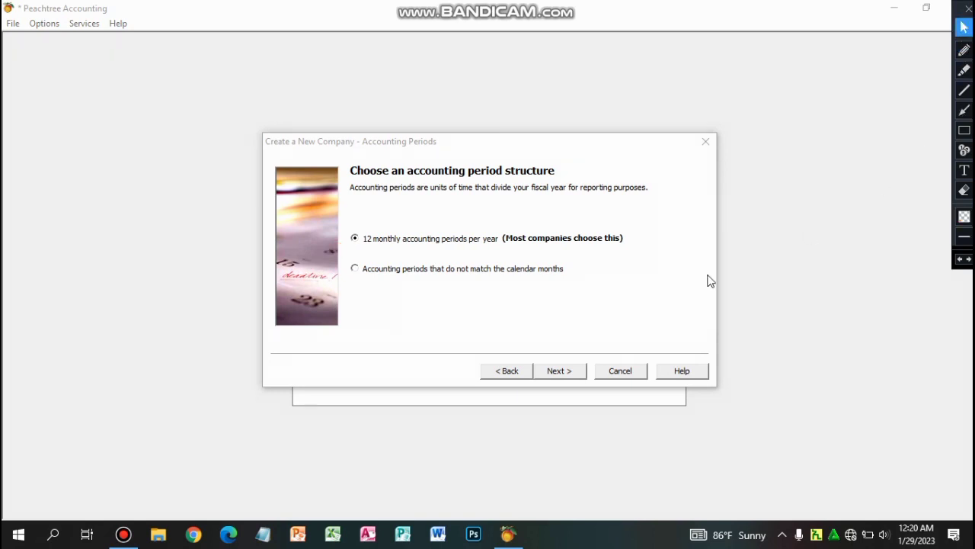
click(565, 373)
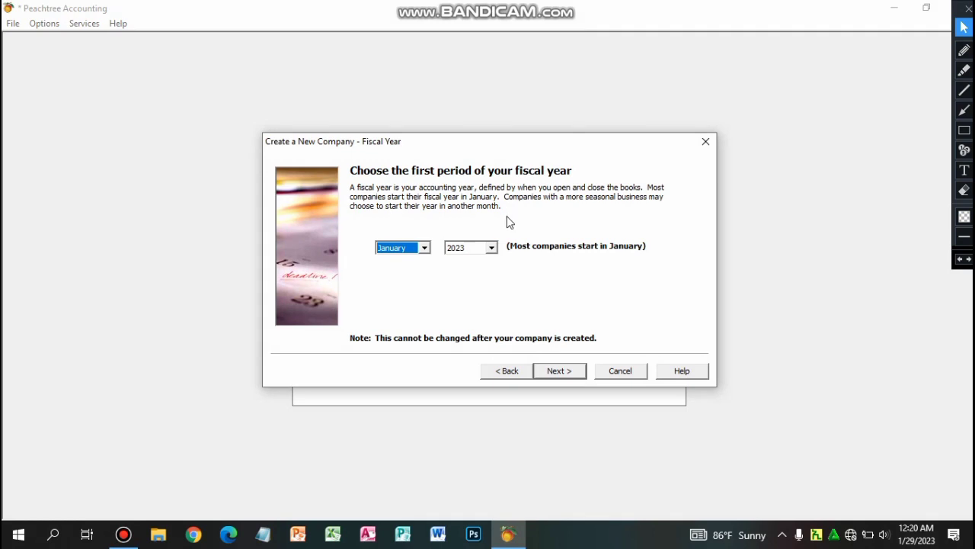
Confirm January 2023 as the first fiscal period and advance to the wizard's final page.
click(424, 248)
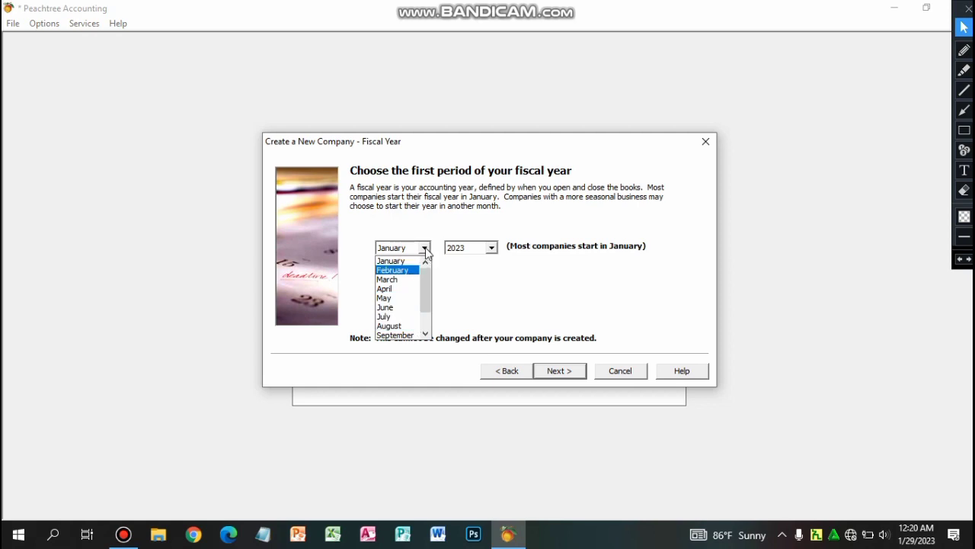
click(425, 249)
click(492, 247)
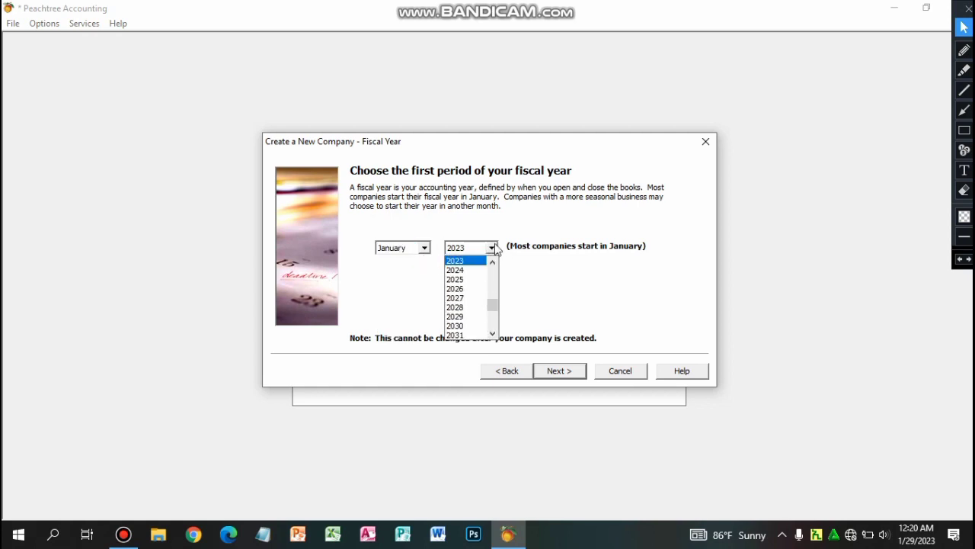
click(492, 249)
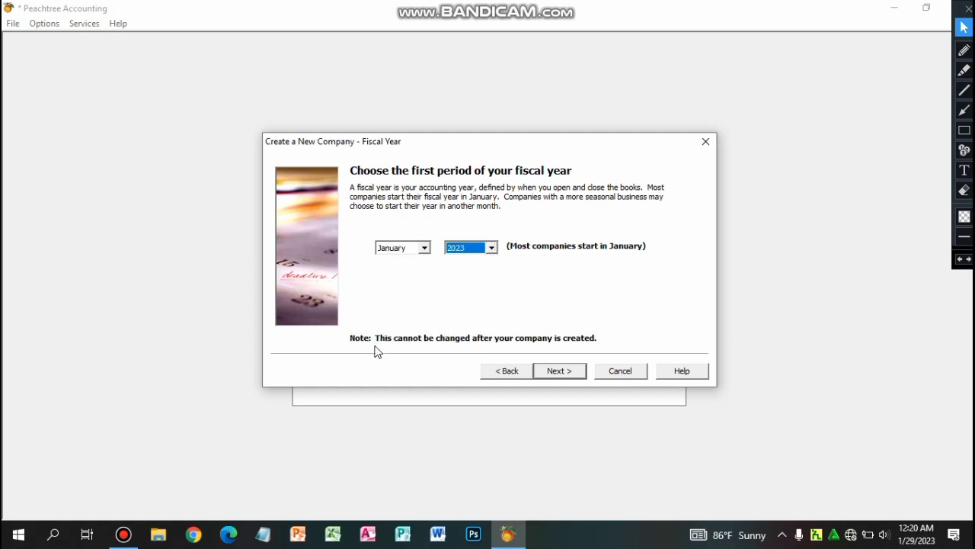
click(965, 131)
mouse_move(341, 323)
mouse_down()
mouse_move(357, 348)
mouse_move(378, 350)
mouse_up()
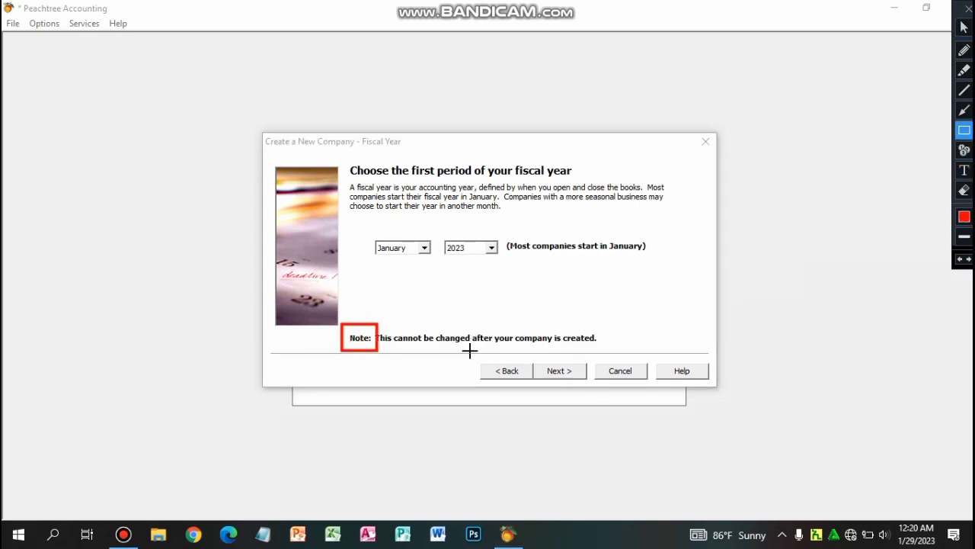
drag(470, 350, 607, 355)
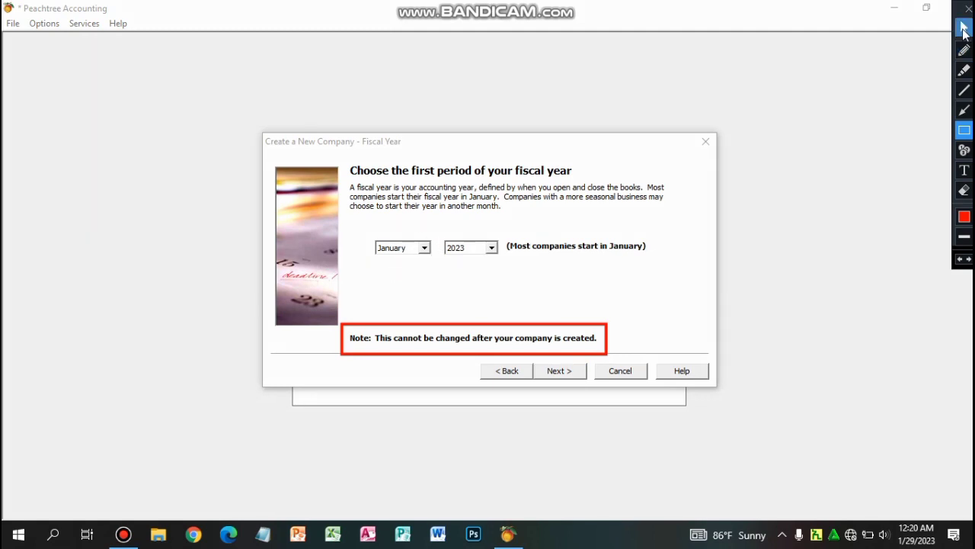
click(964, 27)
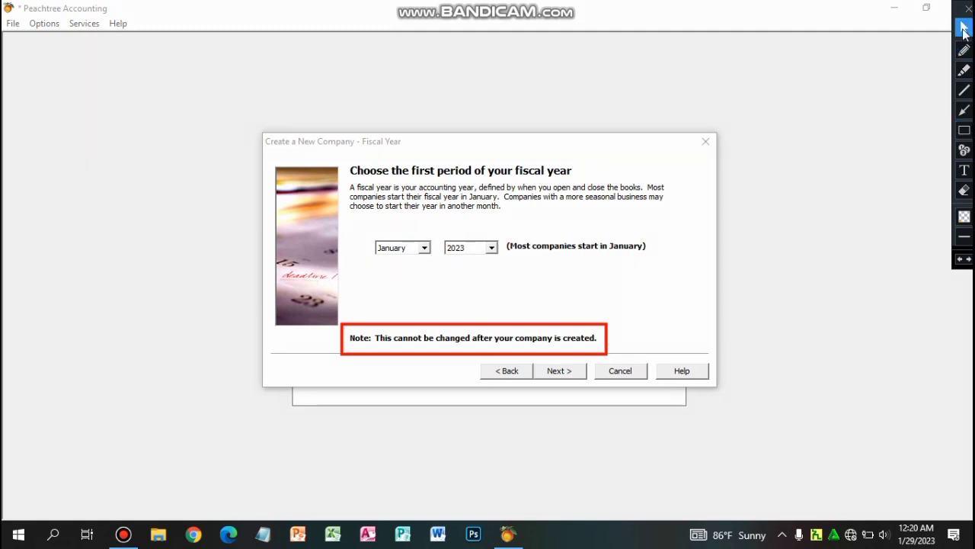
click(551, 372)
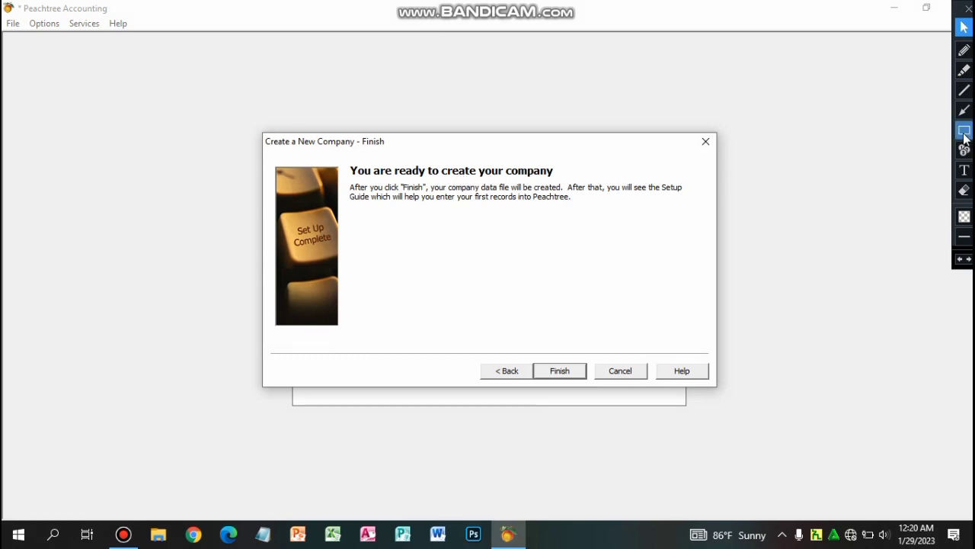
Finish the wizard so FJ PLC's data and DDF files are created and the company opens.
click(563, 375)
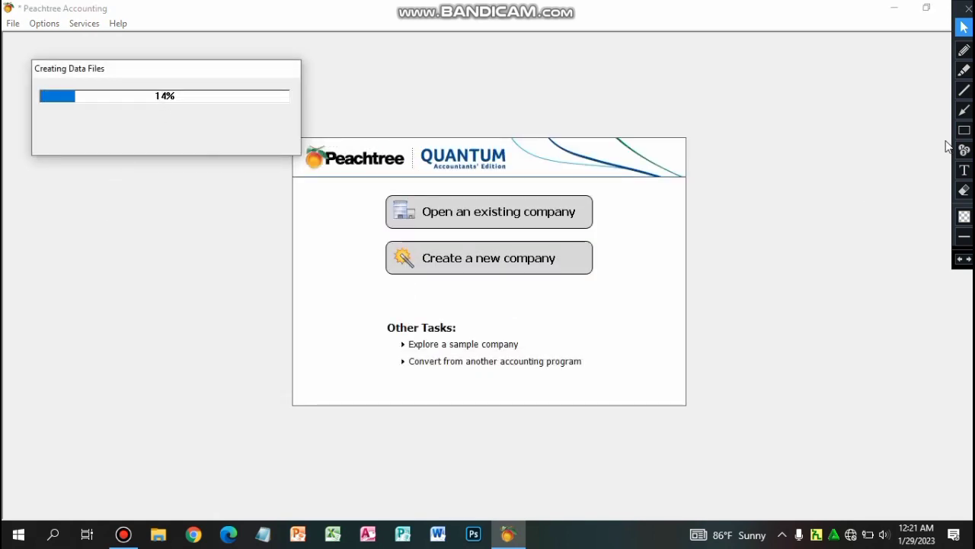
click(964, 111)
mouse_move(154, 377)
mouse_down()
mouse_move(196, 243)
mouse_move(191, 176)
mouse_move(163, 157)
mouse_up()
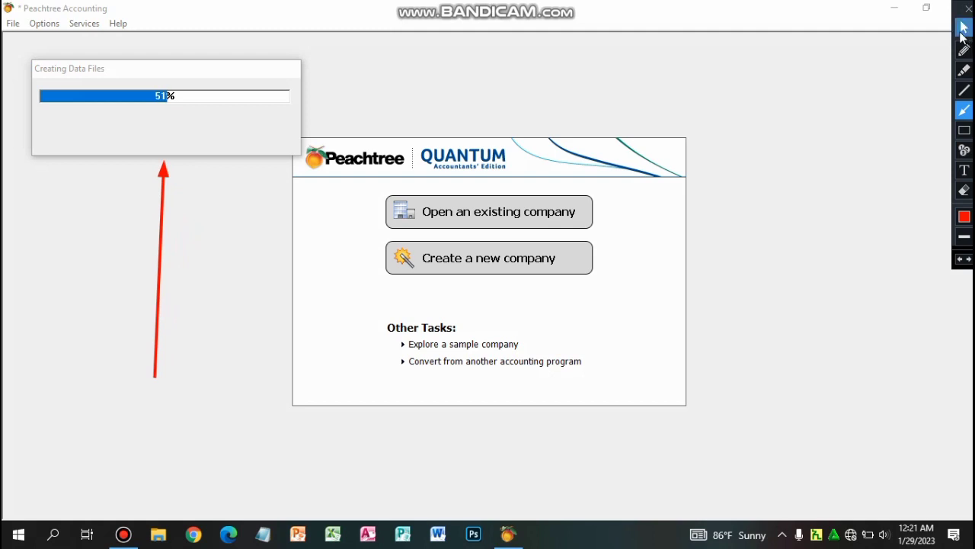
click(964, 28)
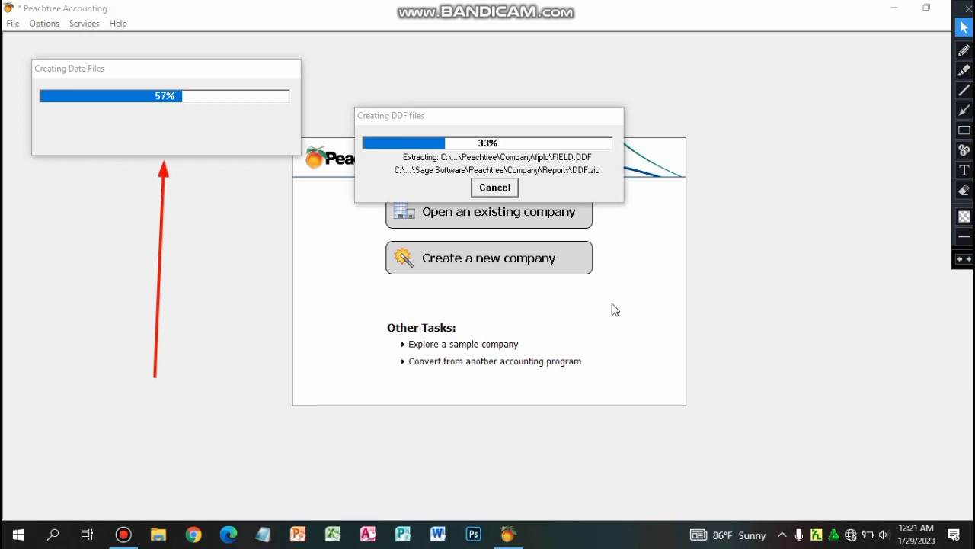
click(964, 110)
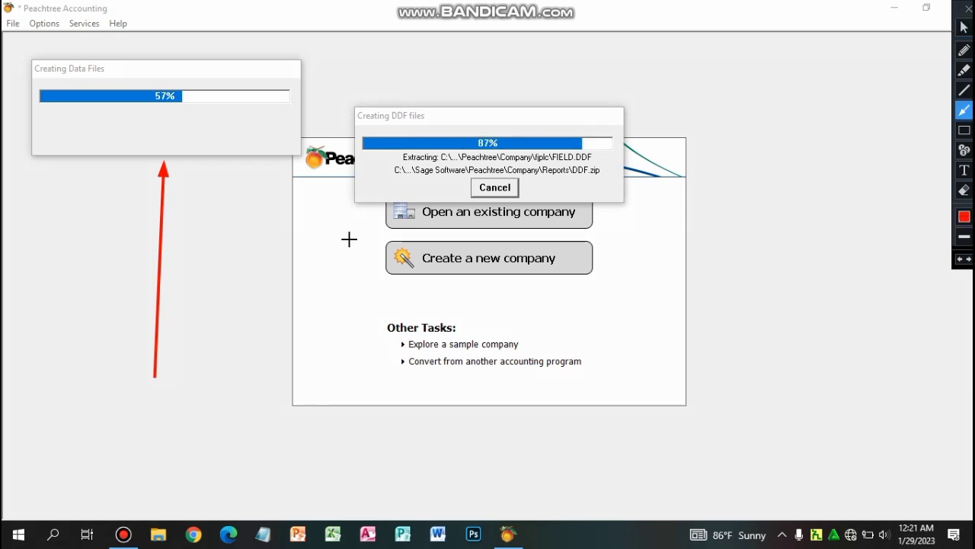
drag(274, 332, 370, 208)
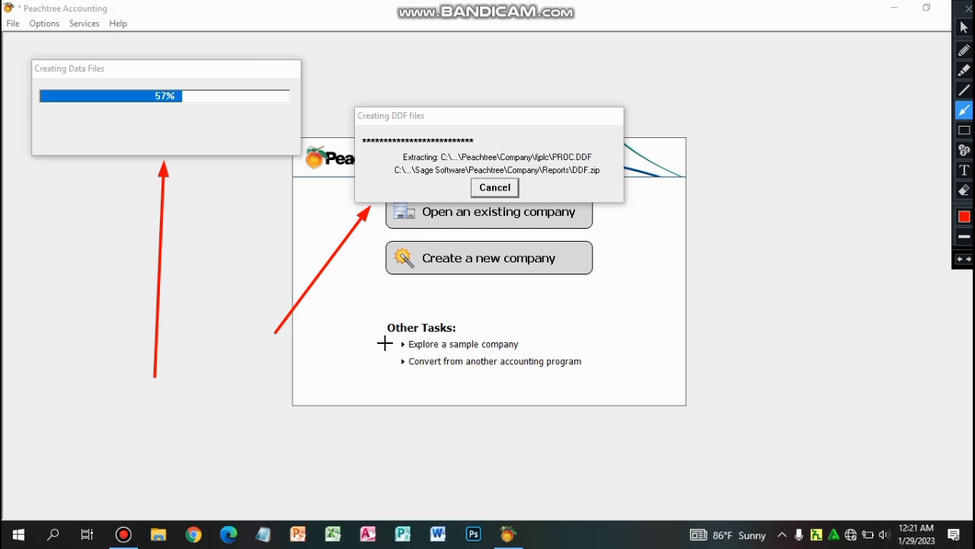
click(964, 28)
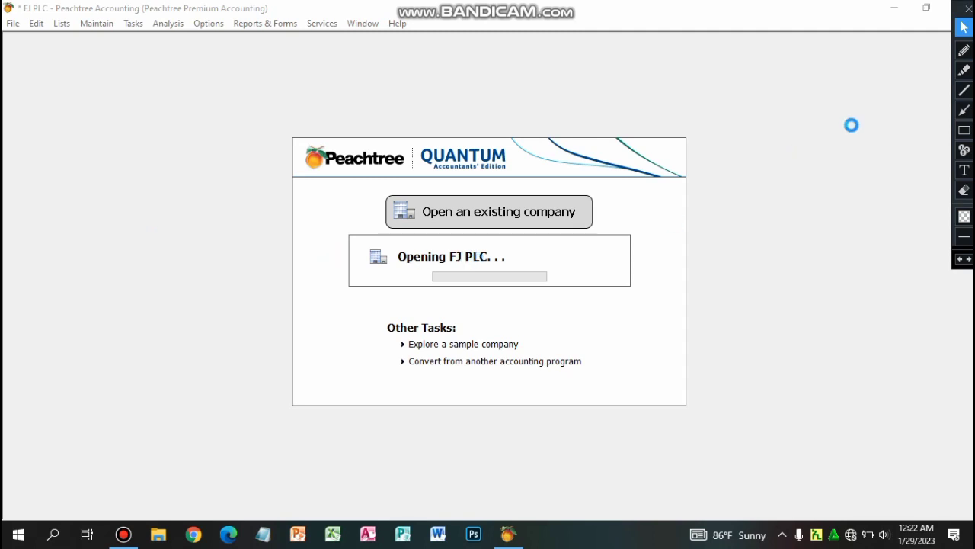
Dismiss both Script Error dialogs and the What's New in Peachtree window.
click(964, 111)
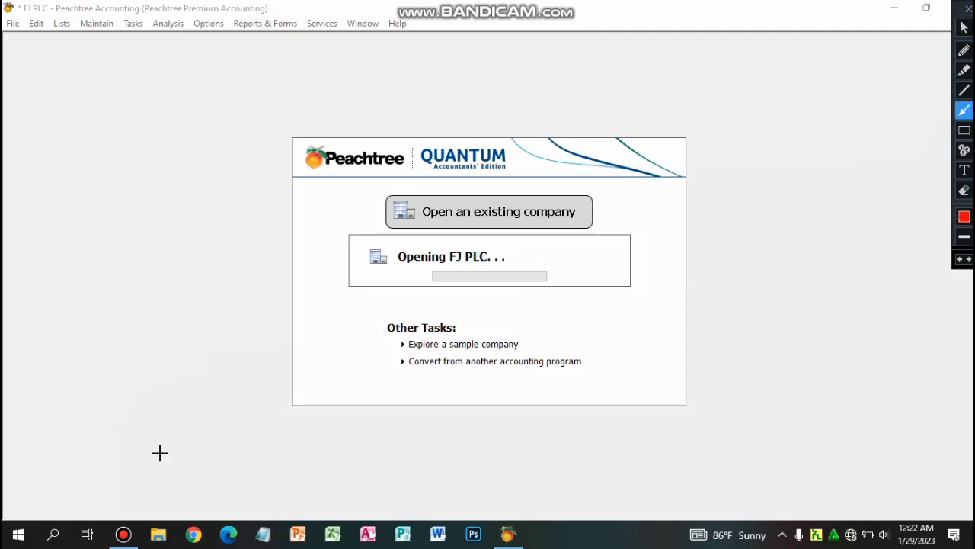
drag(228, 412, 364, 282)
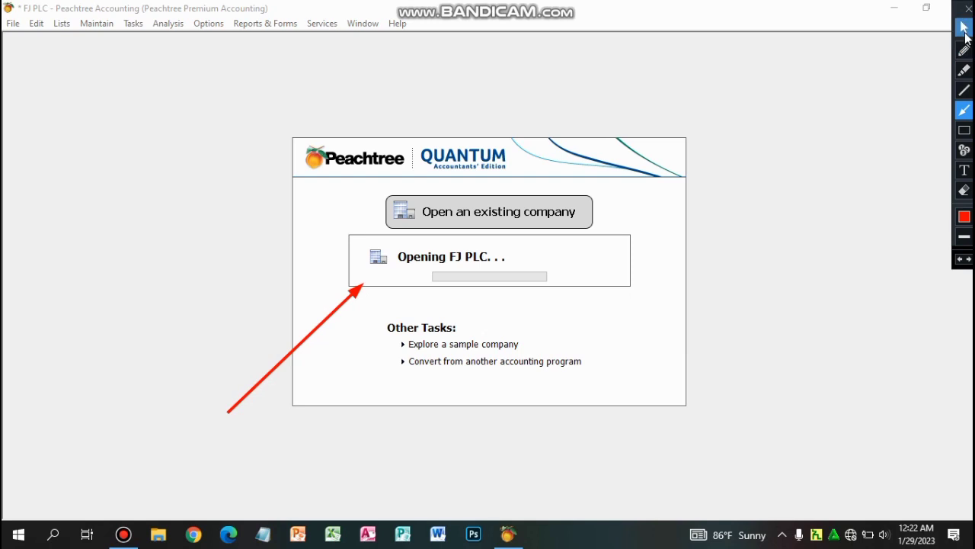
click(965, 28)
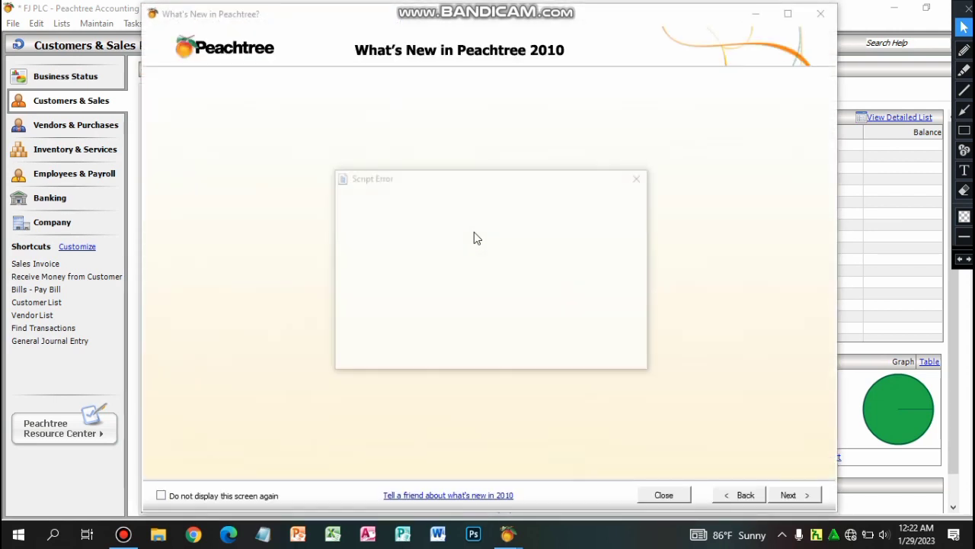
click(638, 177)
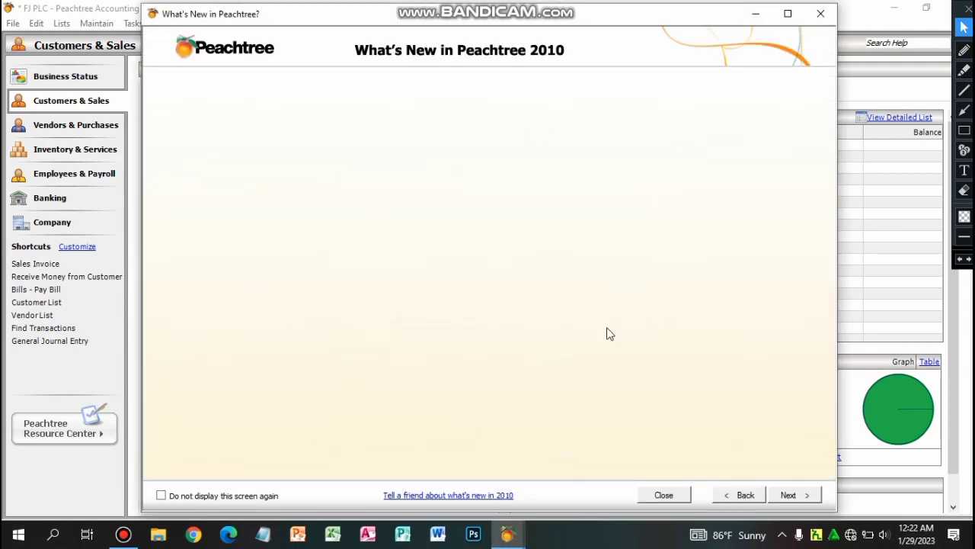
click(821, 22)
click(638, 178)
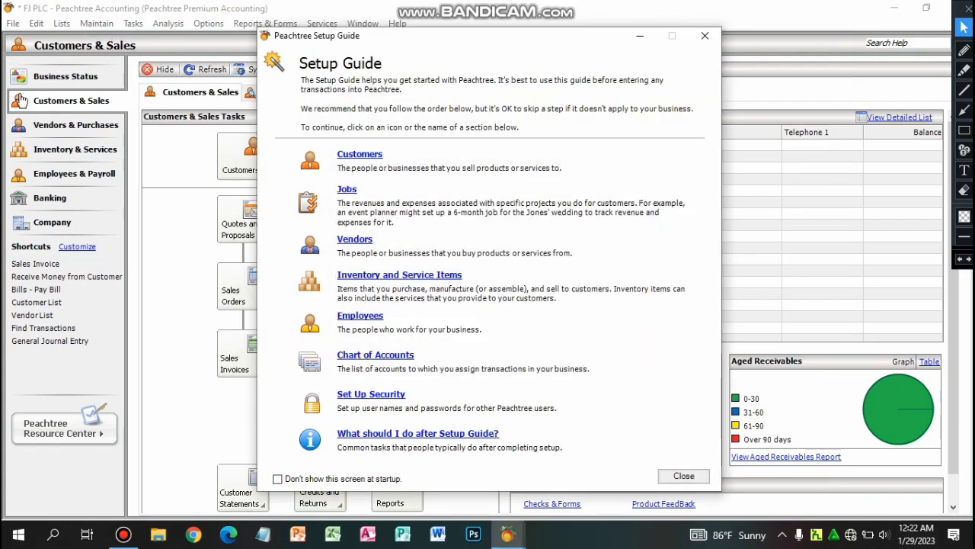
key(ctrl+shift+p)
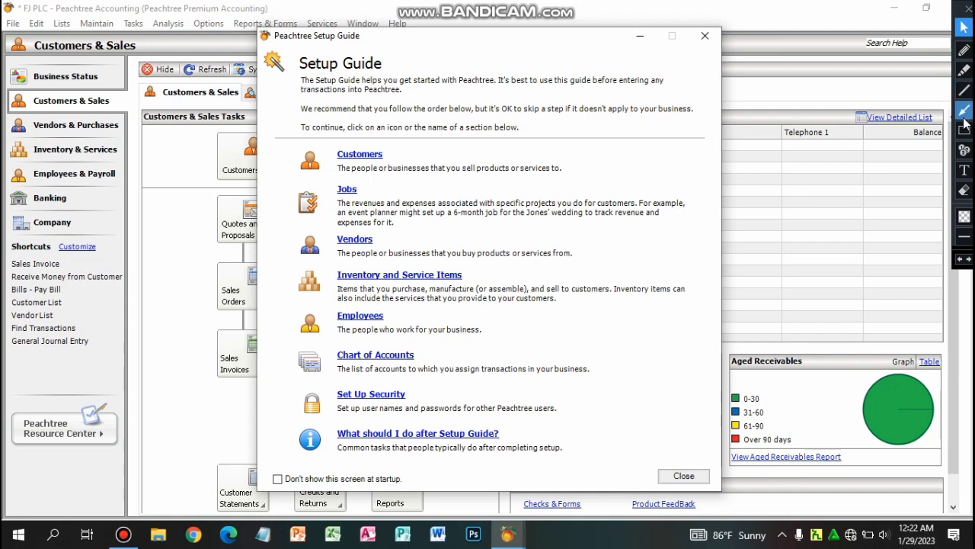
mouse_move(128, 249)
mouse_down()
mouse_move(278, 73)
mouse_move(290, 76)
mouse_up()
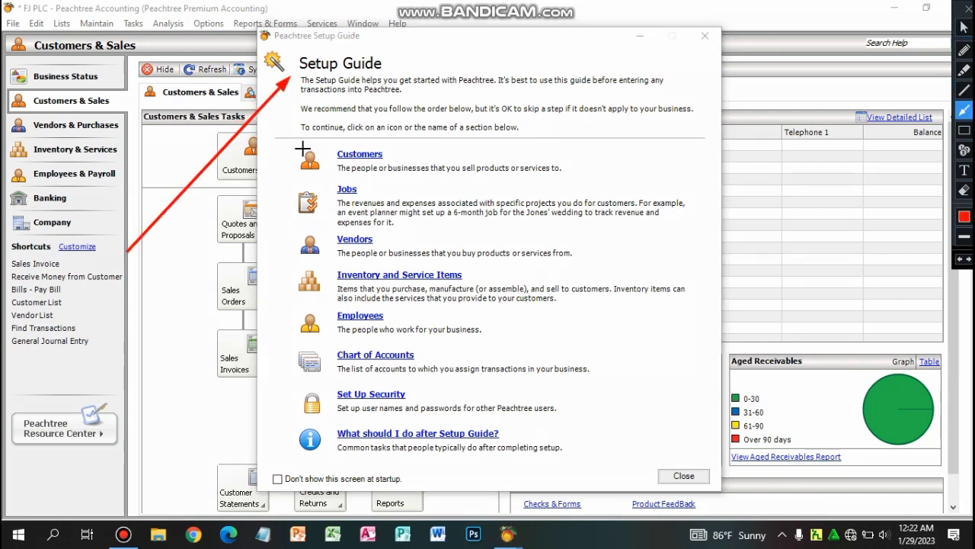
drag(269, 146, 314, 153)
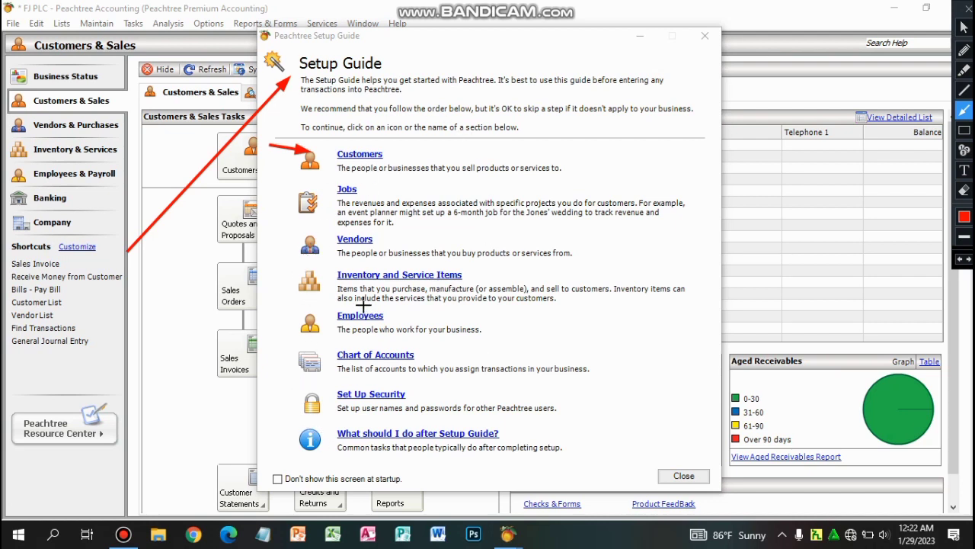
key(ctrl+z)
key(ctrl+z)
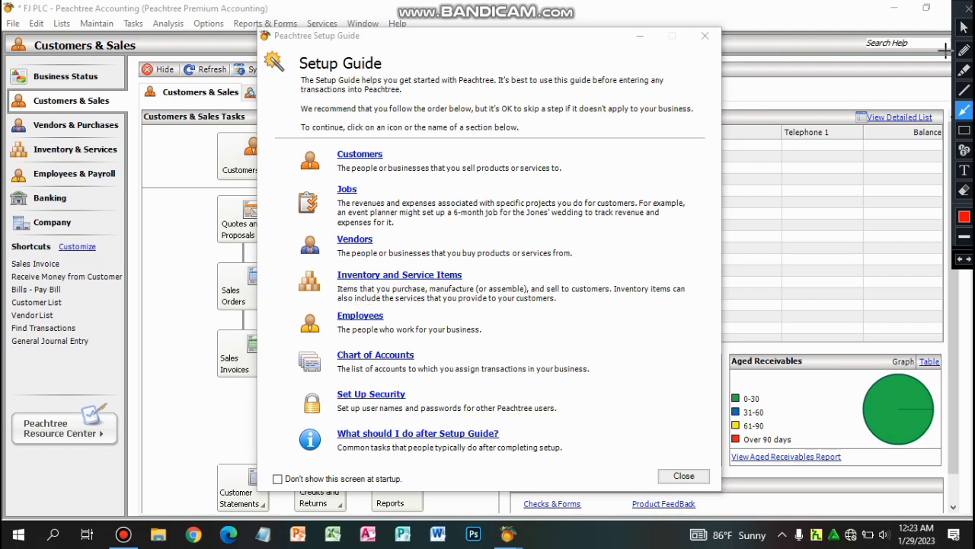
click(964, 27)
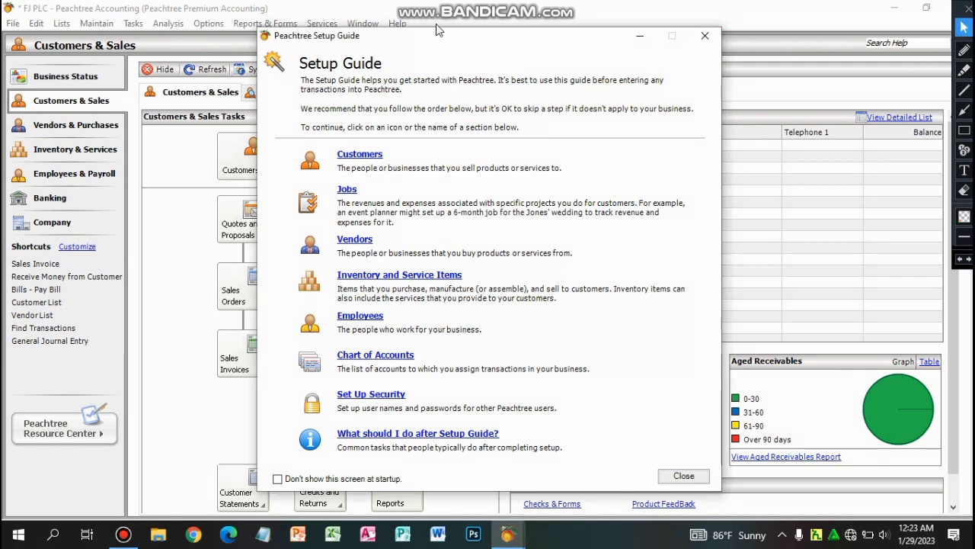